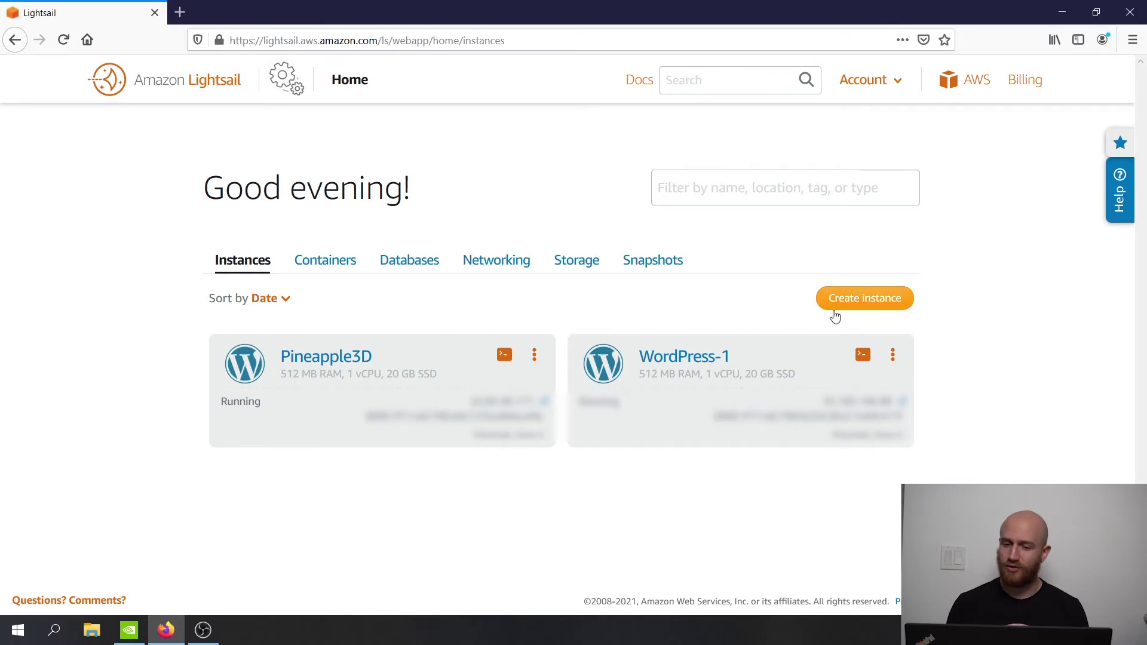
# Open the instance creation form and review its options: the WordPress blueprint, the $3.5 monthly plan and the instance name
pyautogui.click(841, 298)
pyautogui.scroll(-5, 842, 312)
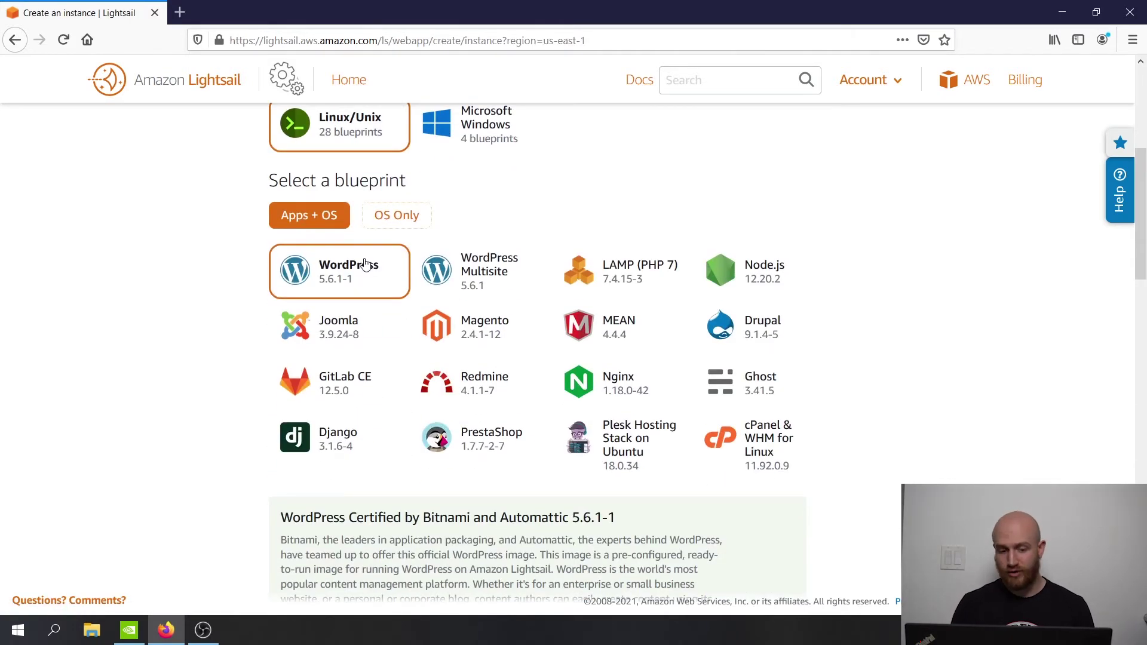
pyautogui.scroll(-15, 366, 261)
pyautogui.scroll(-5, 367, 263)
pyautogui.scroll(2, 366, 263)
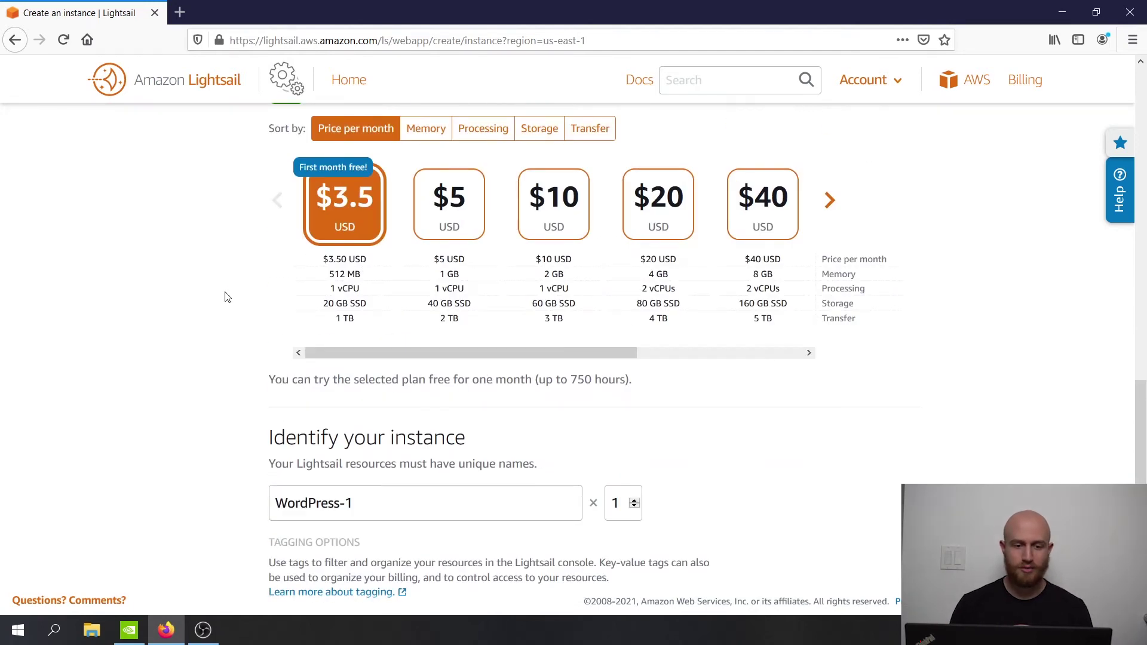
pyautogui.scroll(-5, 225, 295)
pyautogui.click(274, 305)
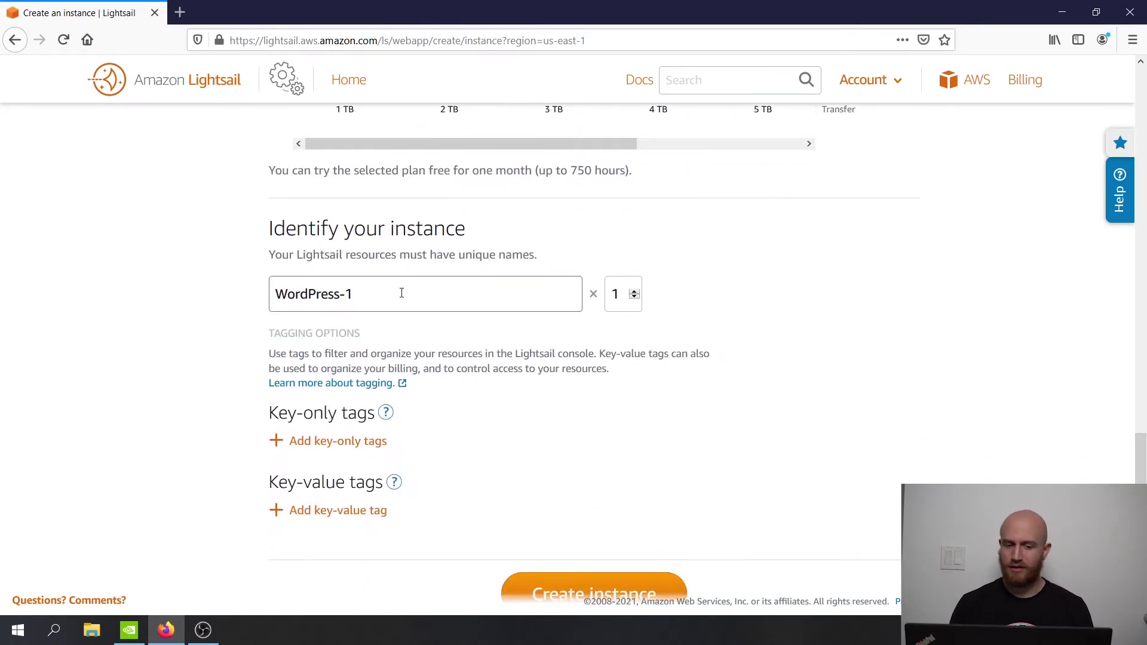
pyautogui.scroll(-3, 402, 293)
pyautogui.scroll(7, 402, 297)
pyautogui.scroll(-8, 401, 298)
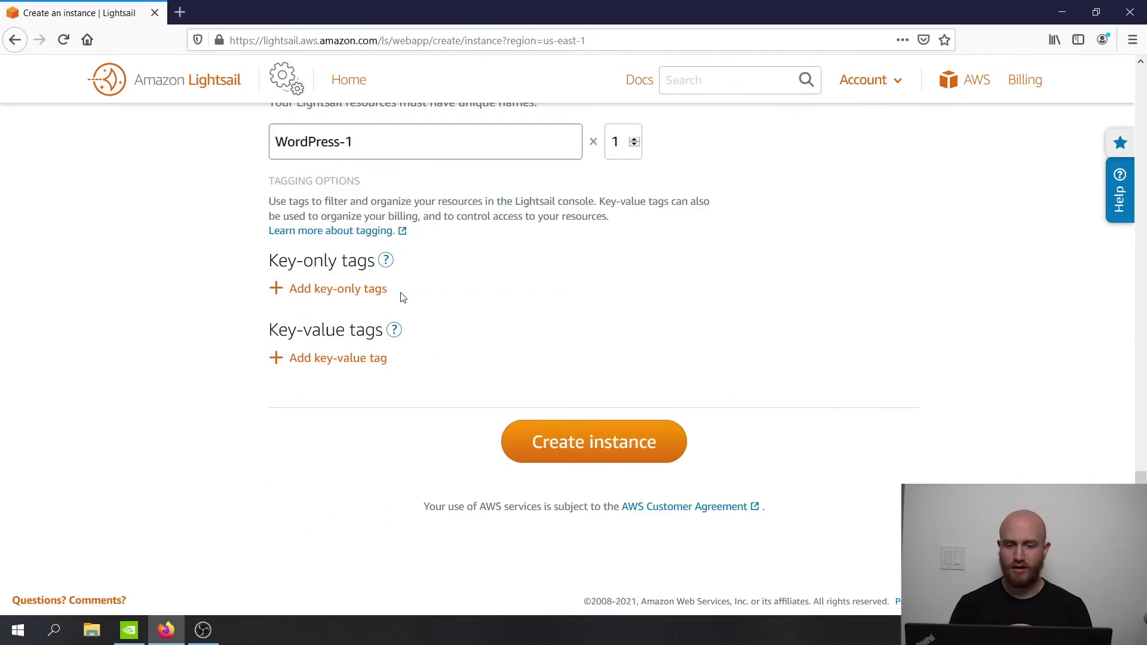
pyautogui.click(594, 455)
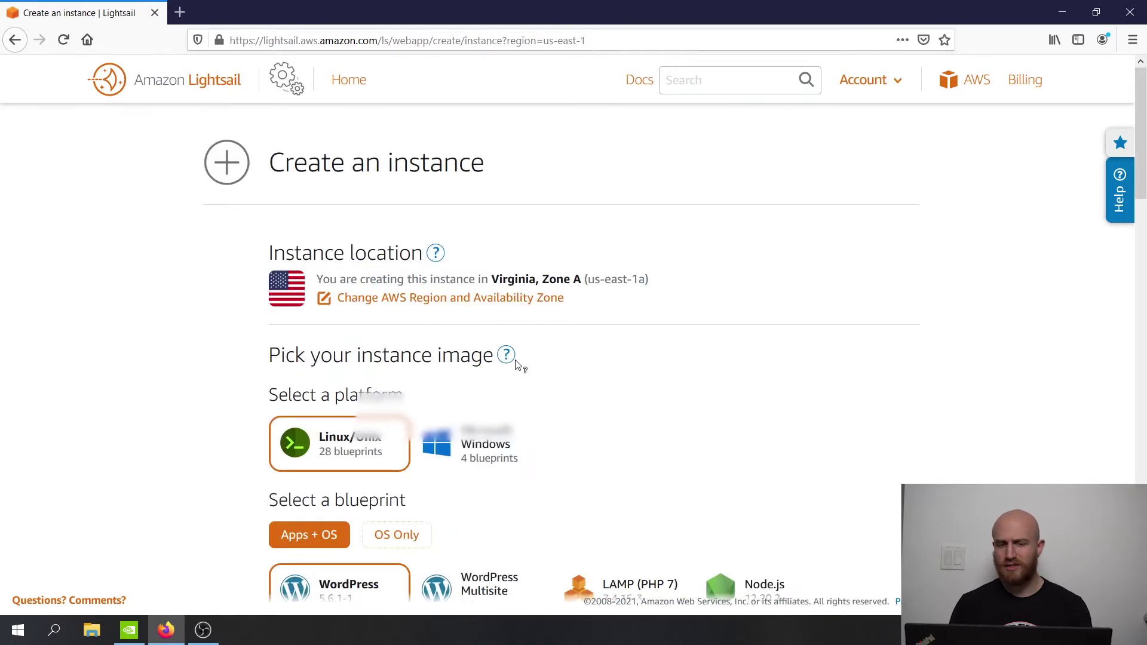
# Return to the Lightsail home page and open the networking settings of the WordPress-1 instance
pyautogui.click(211, 96)
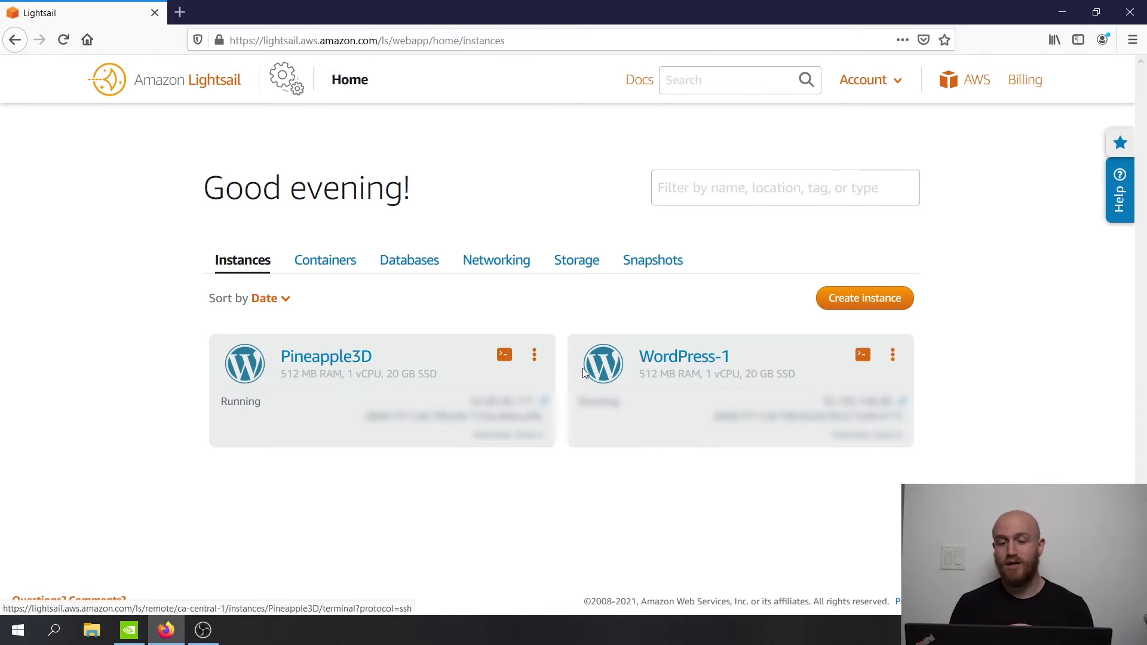
pyautogui.click(692, 356)
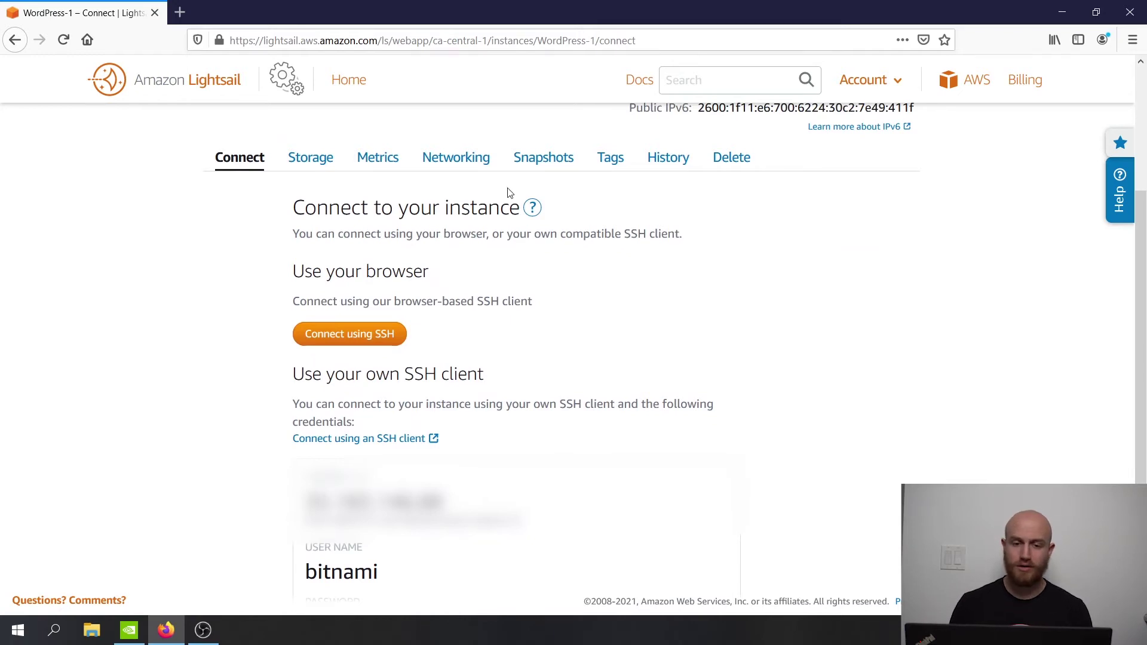
pyautogui.click(439, 163)
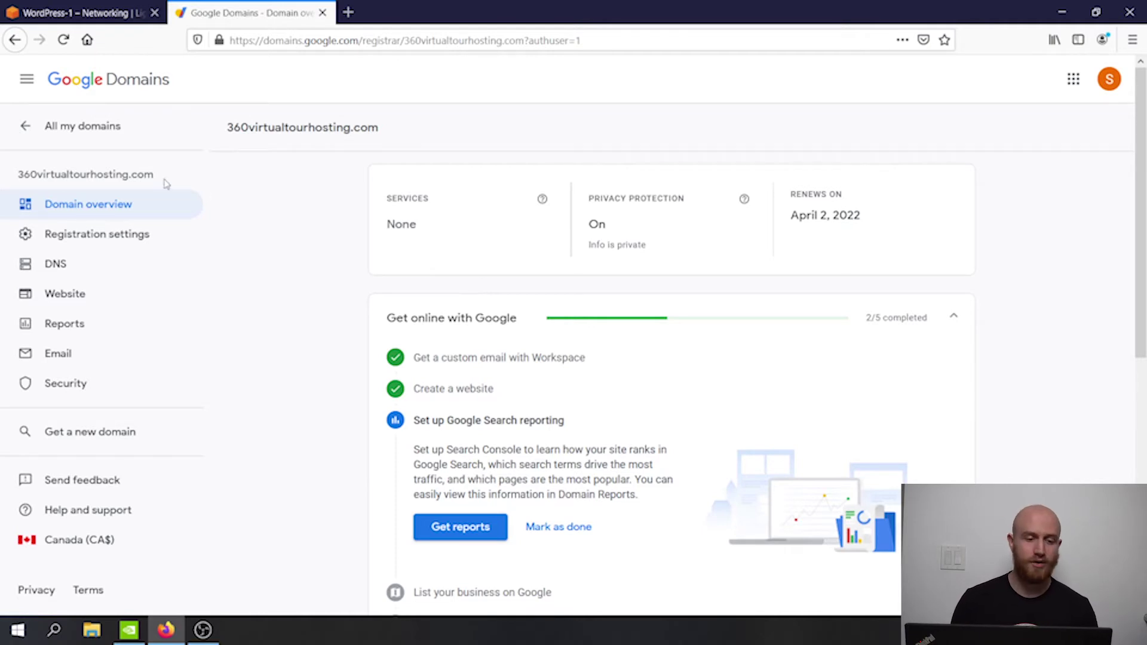
# Open the DNS settings of 360virtualtourhosting.com in Google Domains and examine the @ record's name and IP address
pyautogui.click(48, 270)
pyautogui.scroll(-10, 700, 283)
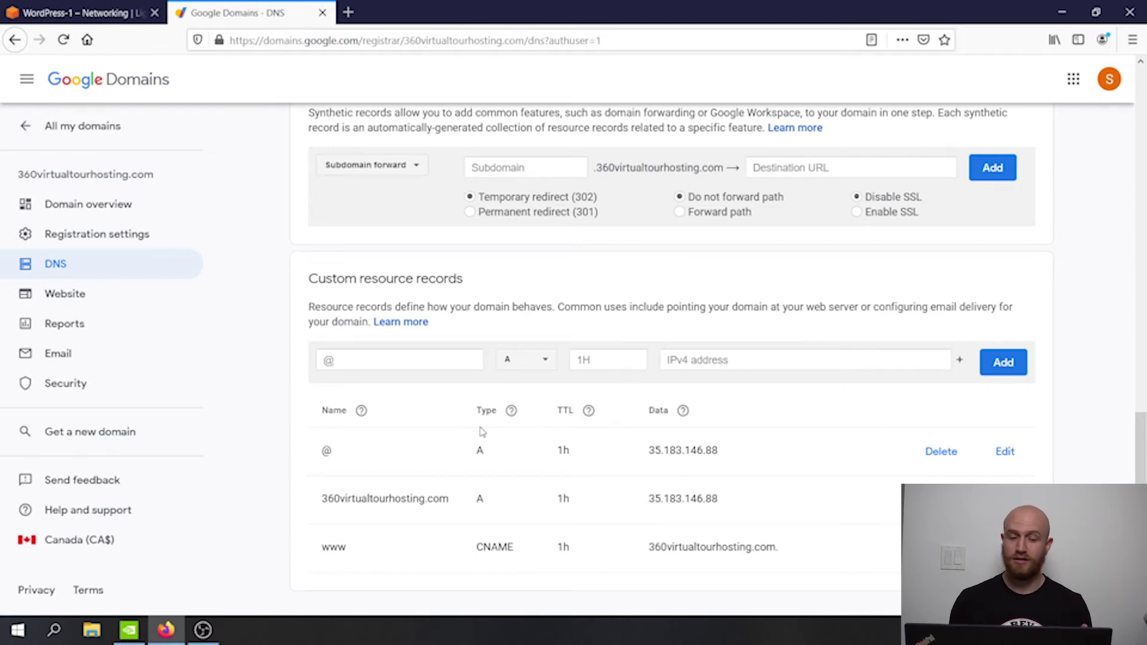
pyautogui.doubleClick(327, 451)
pyautogui.moveTo(718, 450); pyautogui.dragTo(649, 450)
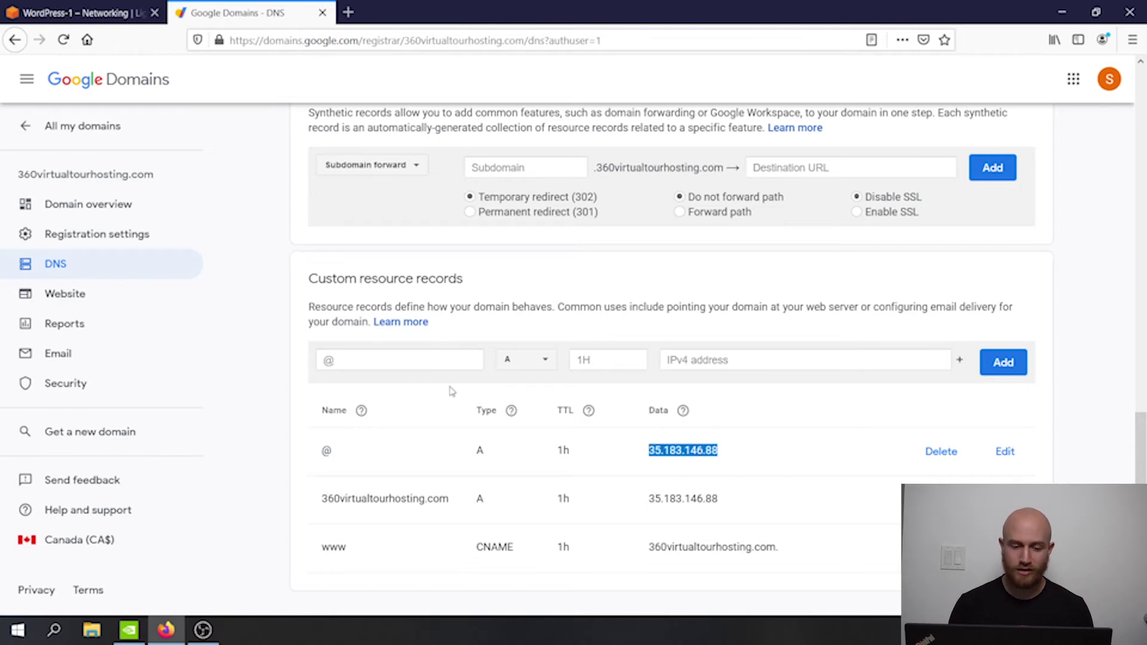
# Try out a new custom A record by entering the server's IPv4 address, and clear the address again
pyautogui.click(399, 361)
pyautogui.click(631, 360)
pyautogui.click(756, 359)
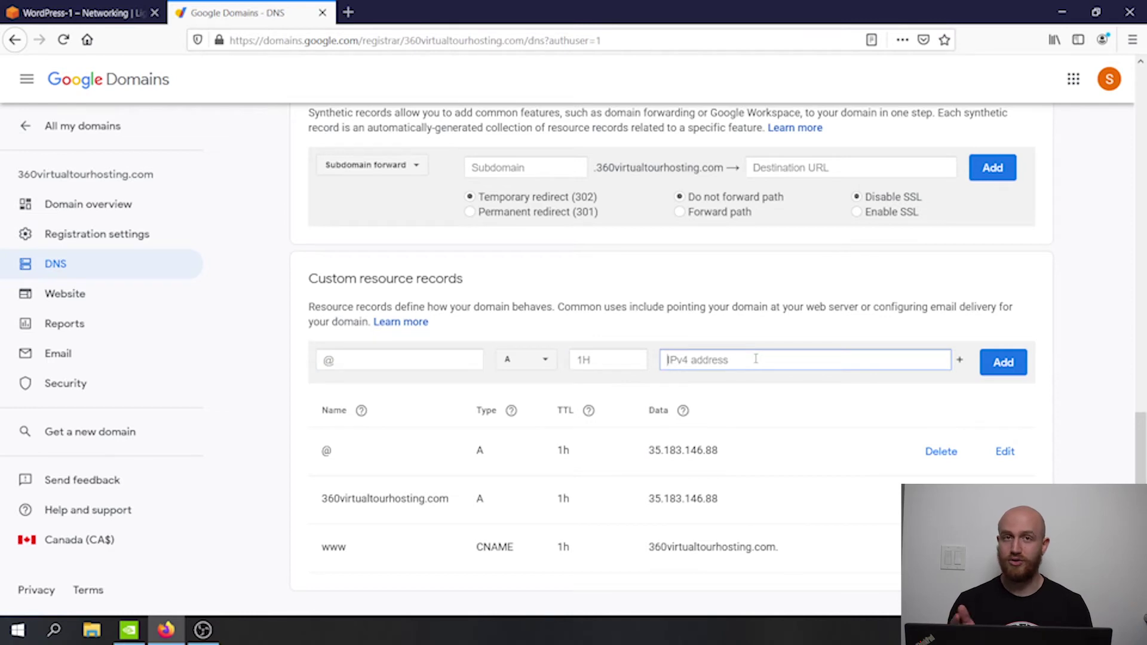
pyautogui.write('3')
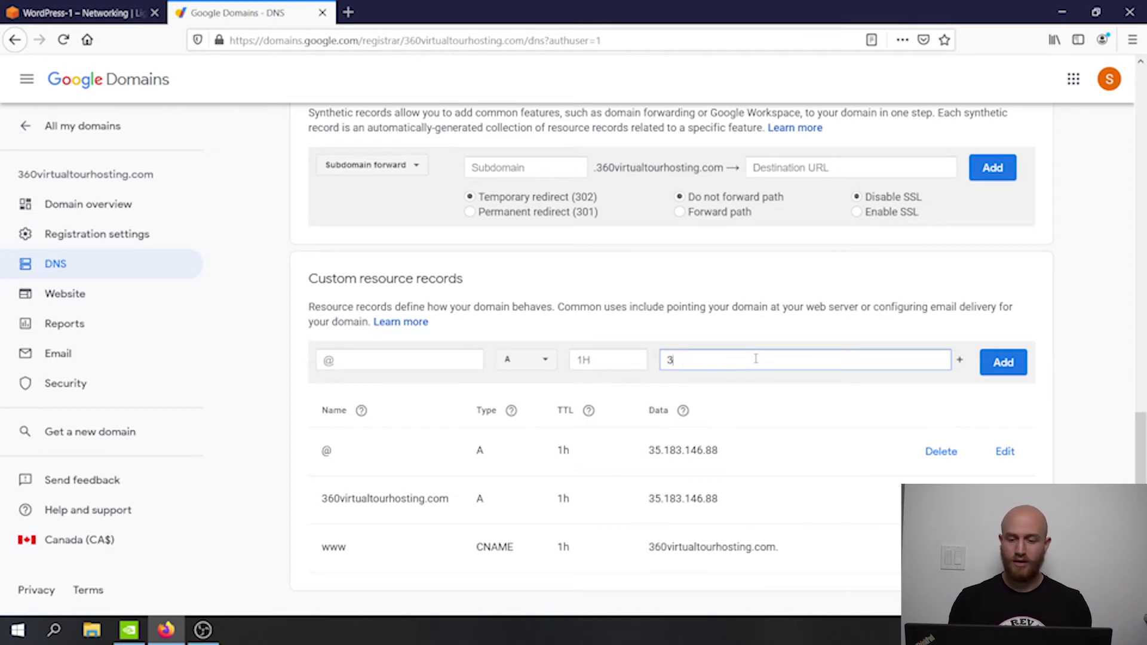
pyautogui.write('5.183.146.8')
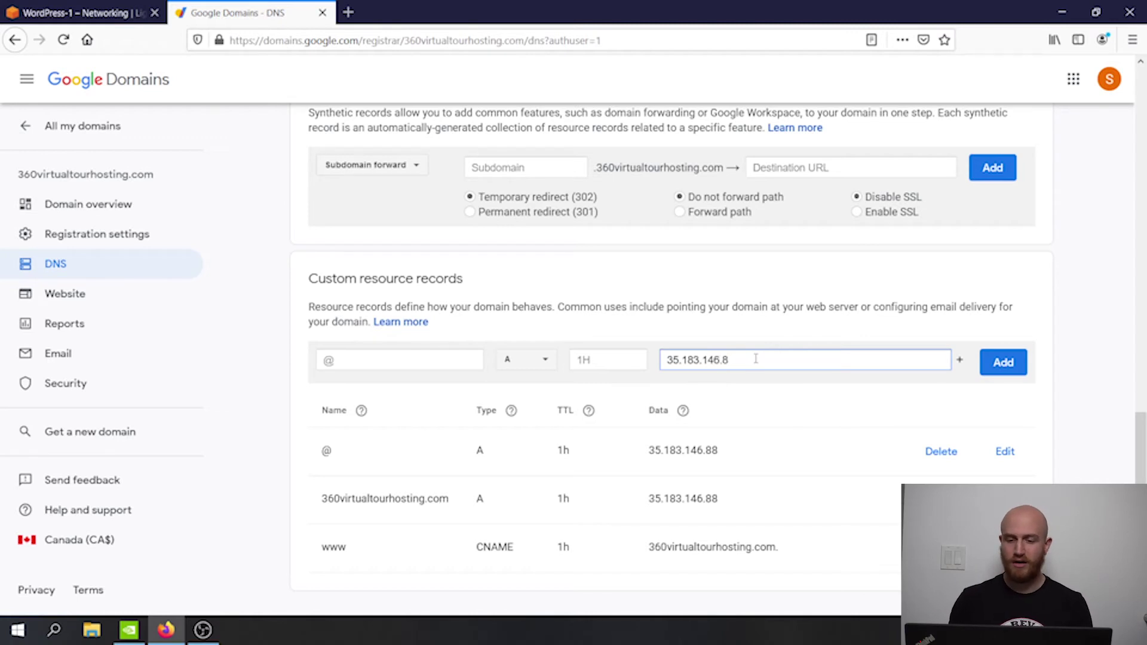
pyautogui.hotkey('ctrl', 'a')
pyautogui.press('BackSpace')
# Examine the custom A record named 360virtualtourhosting.com and the record type of the www entry
pyautogui.click(365, 499)
pyautogui.tripleClick(365, 499)
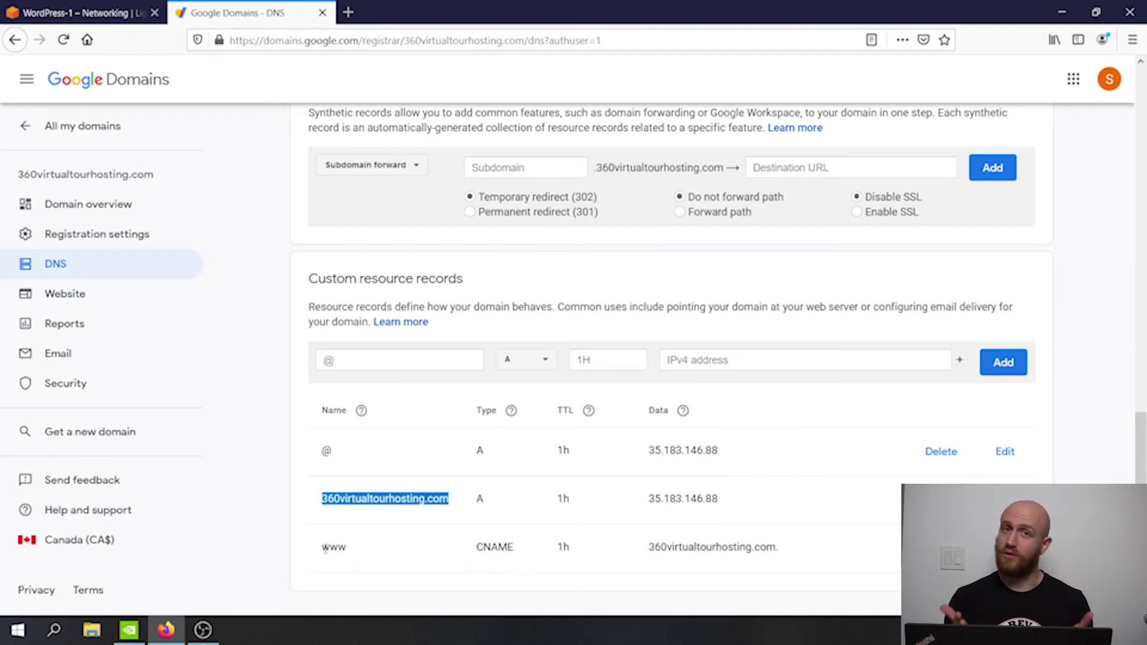
pyautogui.doubleClick(495, 546)
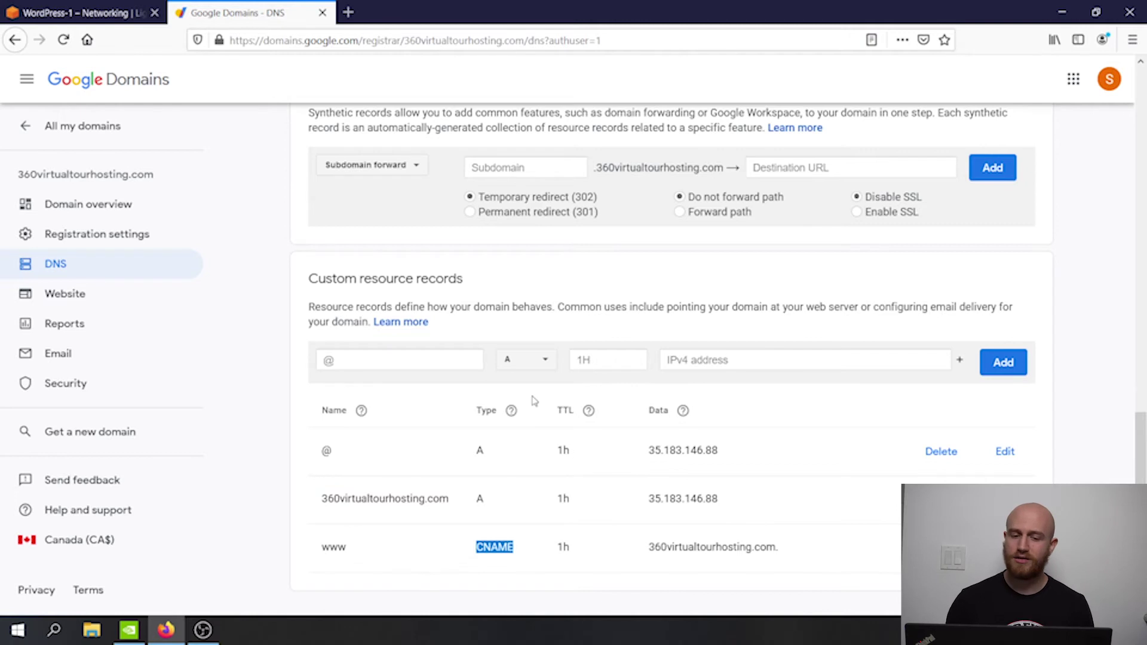
# Draft a custom CNAME record named www and start its target domain name with 360virtual
pyautogui.click(539, 361)
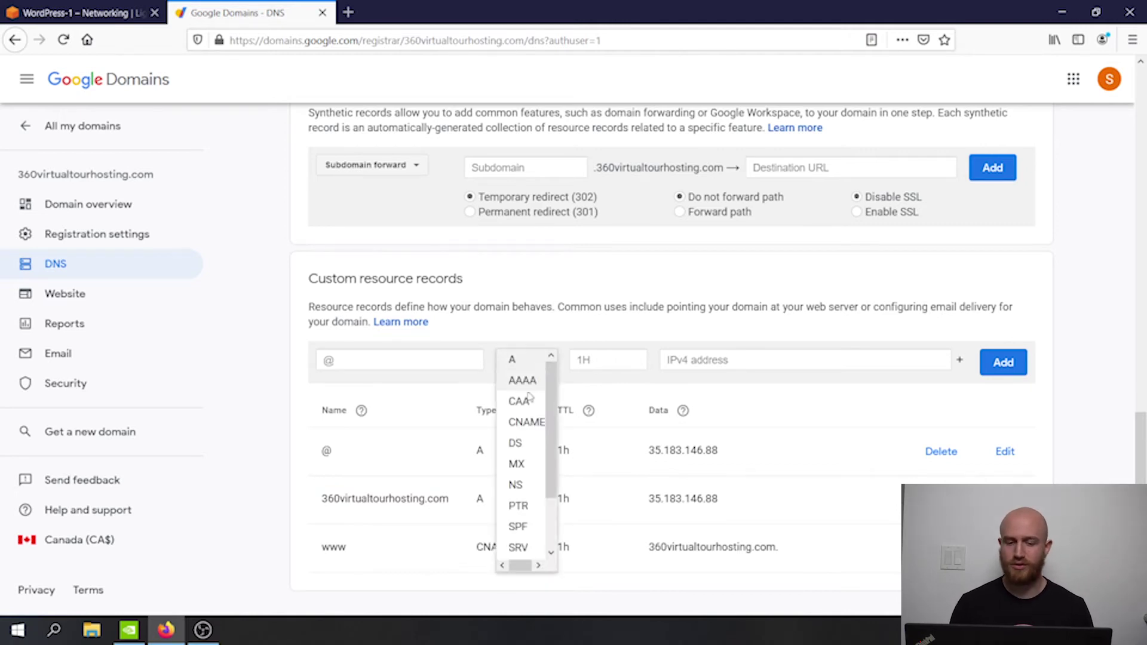
pyautogui.click(522, 423)
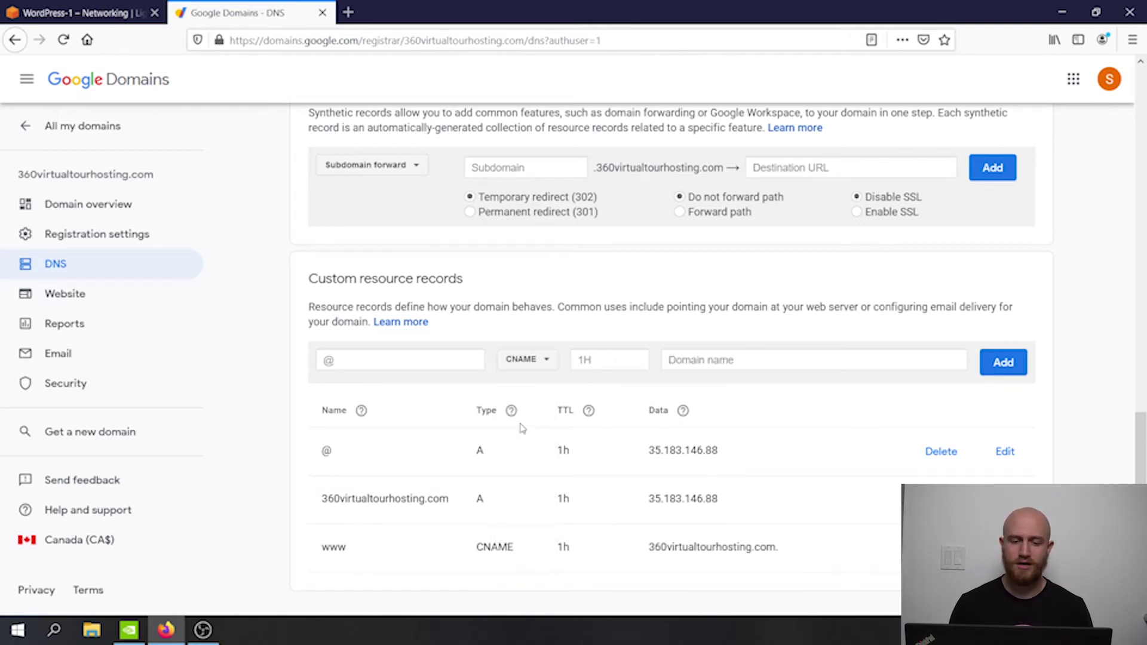
pyautogui.click(402, 357)
pyautogui.write('www')
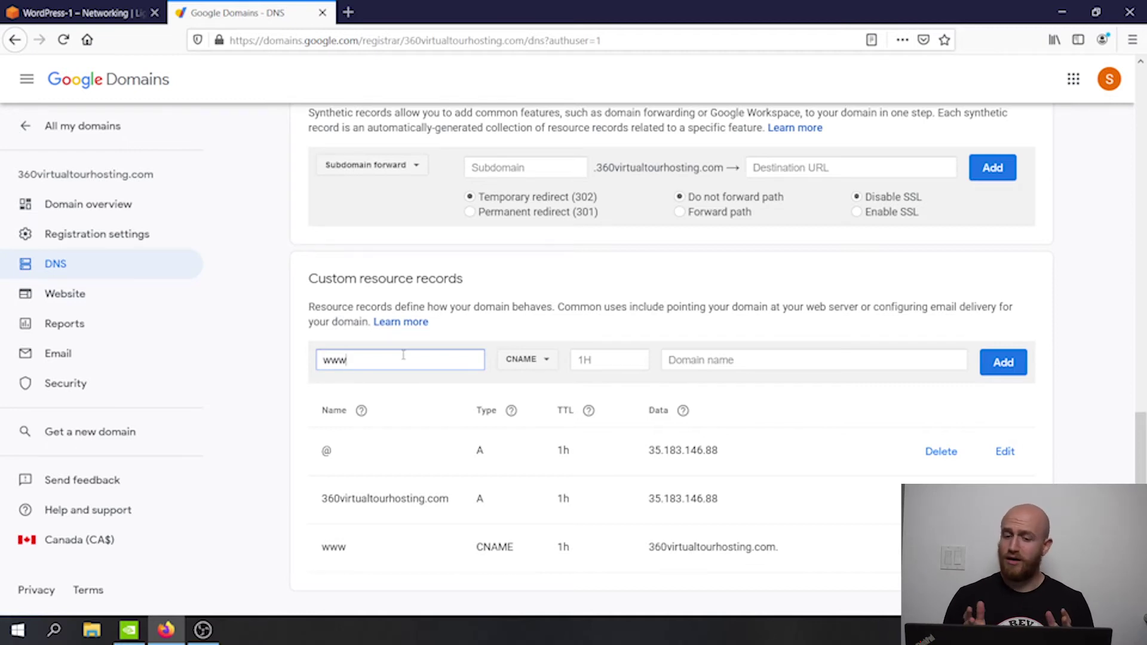
pyautogui.click(722, 364)
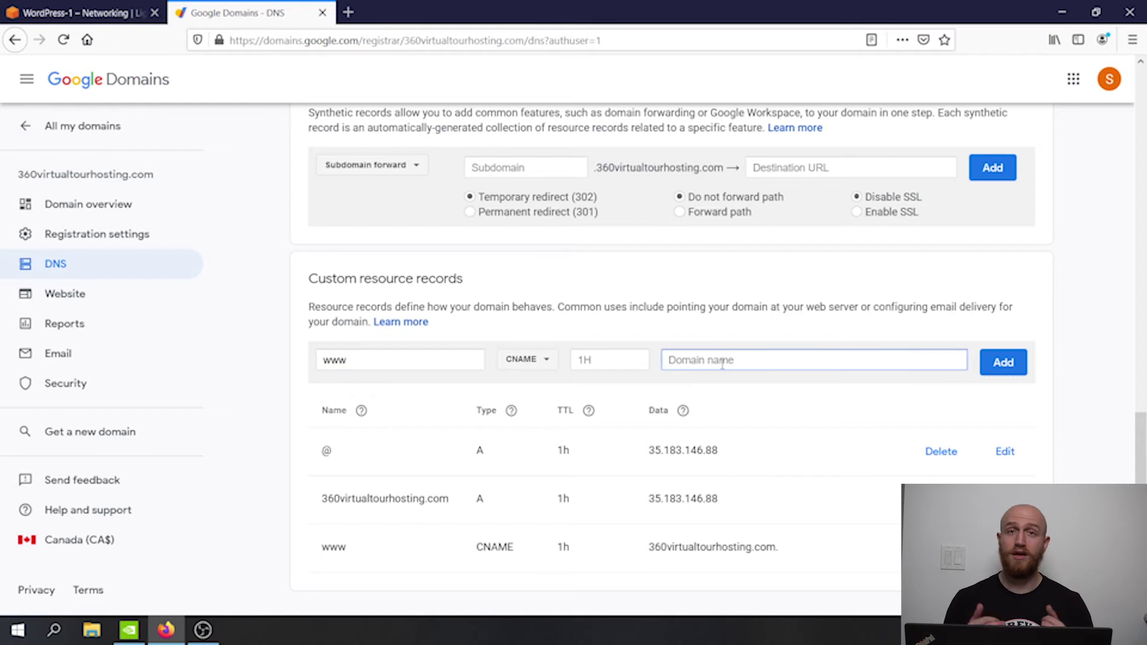
pyautogui.write('360virtual')
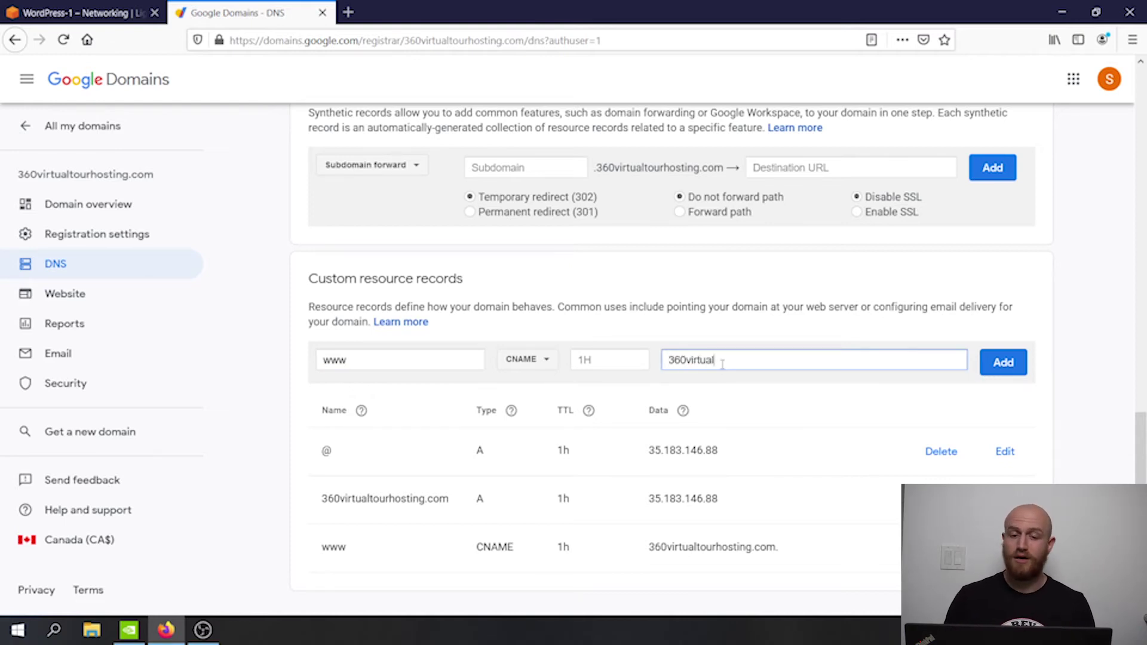
pyautogui.click(452, 363)
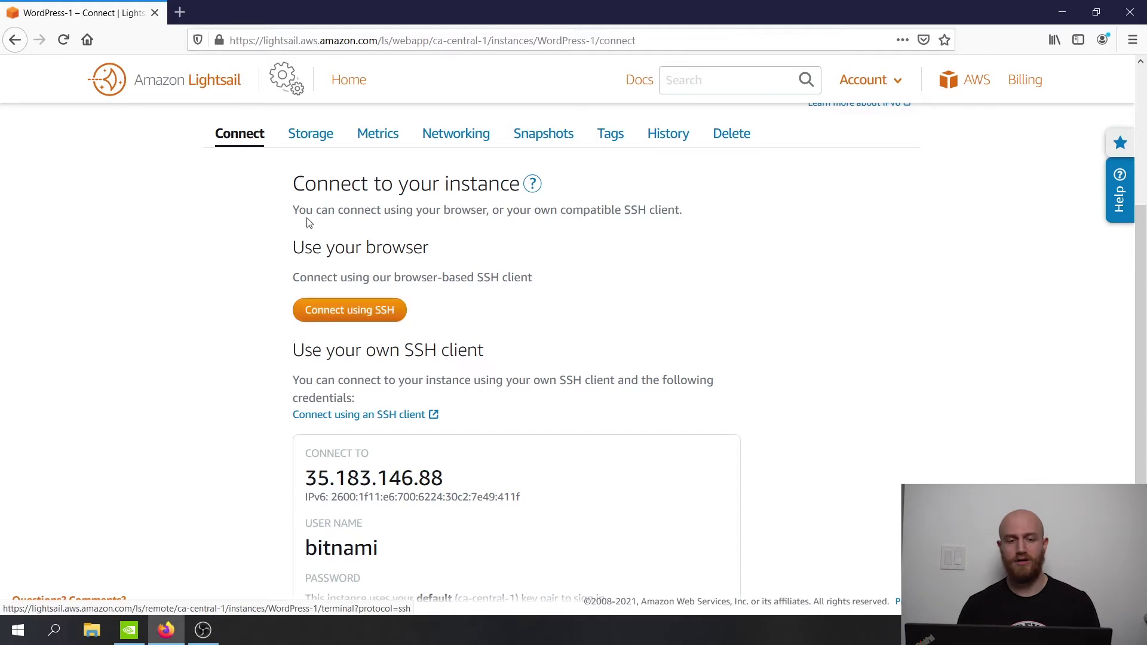
# Connect to the WordPress-1 instance with Lightsail's browser-based SSH client
pyautogui.scroll(3, 295, 201)
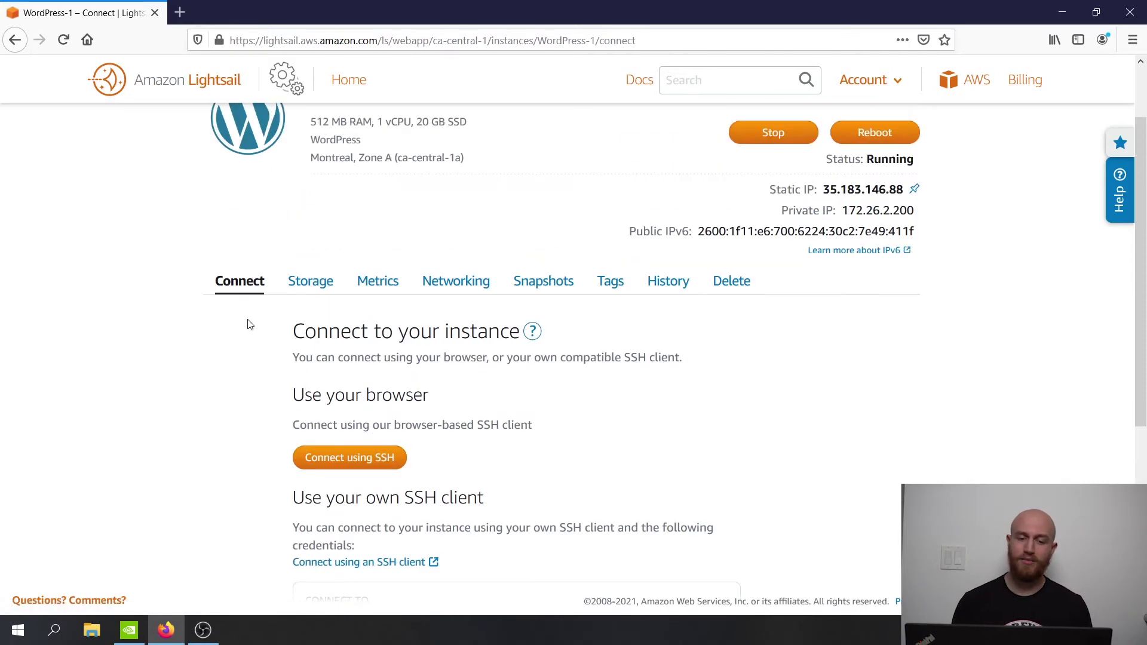
pyautogui.click(374, 463)
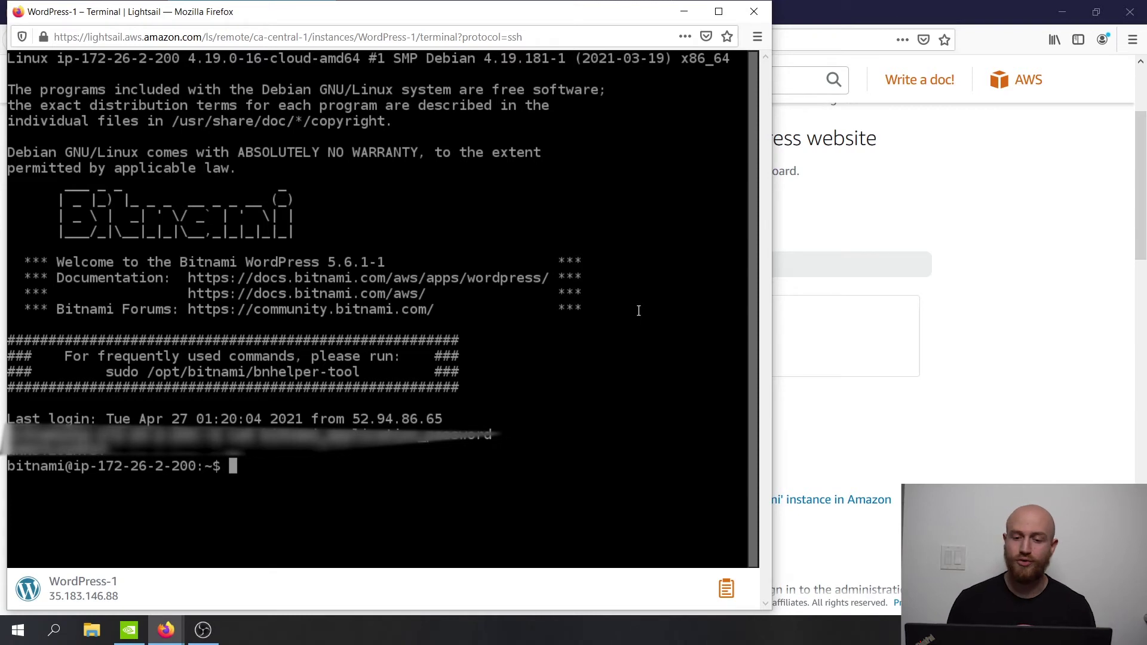
# Switch to the Bitnami Let's Encrypt guide and copy the command sudo /opt/bitnami/bncert-tool
pyautogui.click(940, 245)
pyautogui.click(584, 8)
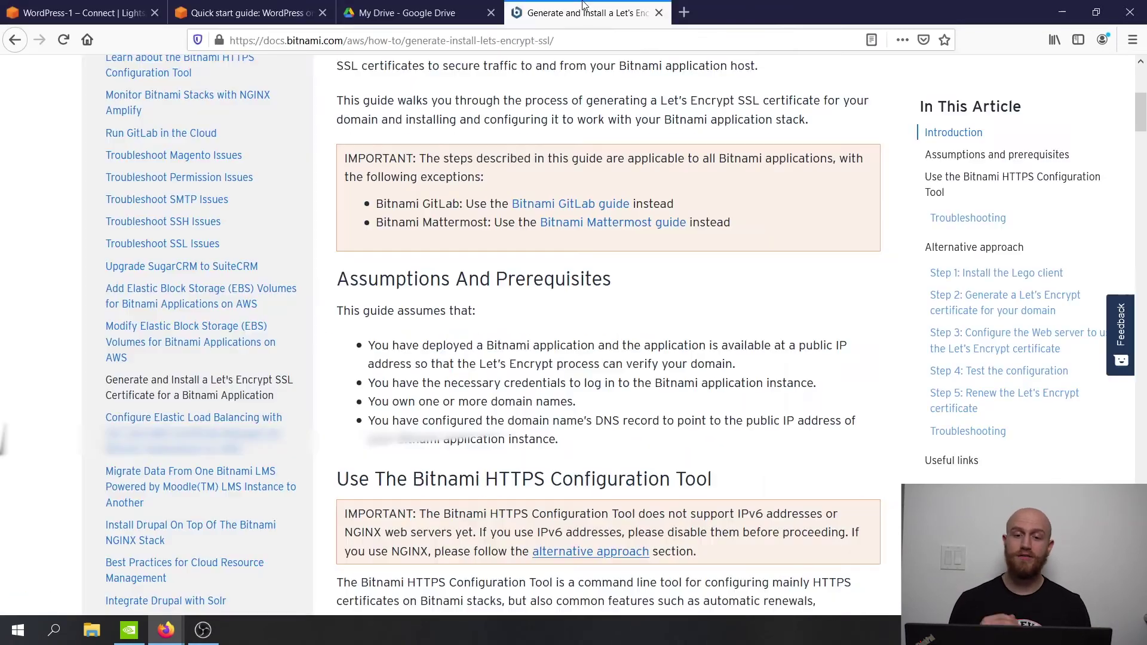
pyautogui.scroll(-6, 544, 234)
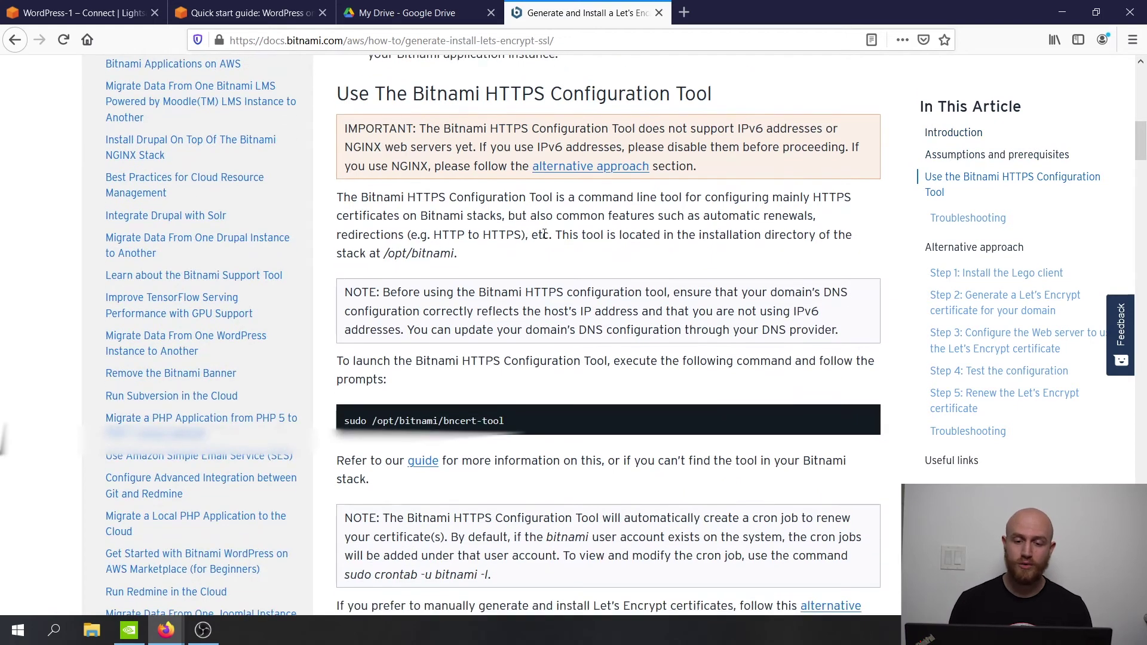
pyautogui.scroll(-1, 545, 234)
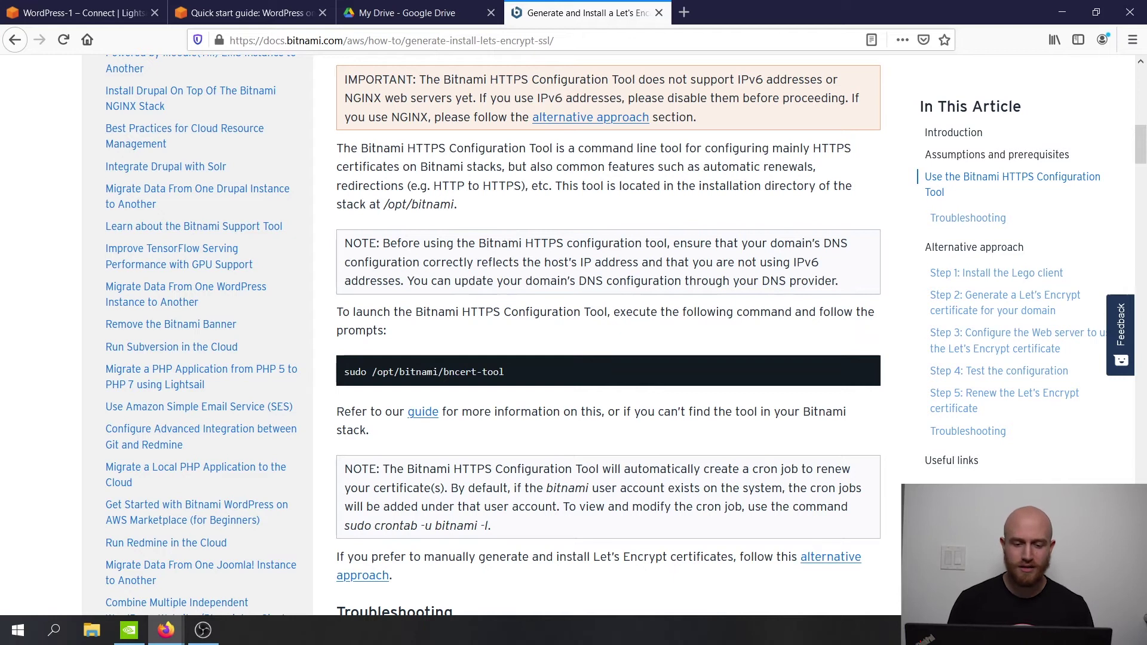
pyautogui.tripleClick(433, 372)
pyautogui.hotkey('ctrl', 'c')
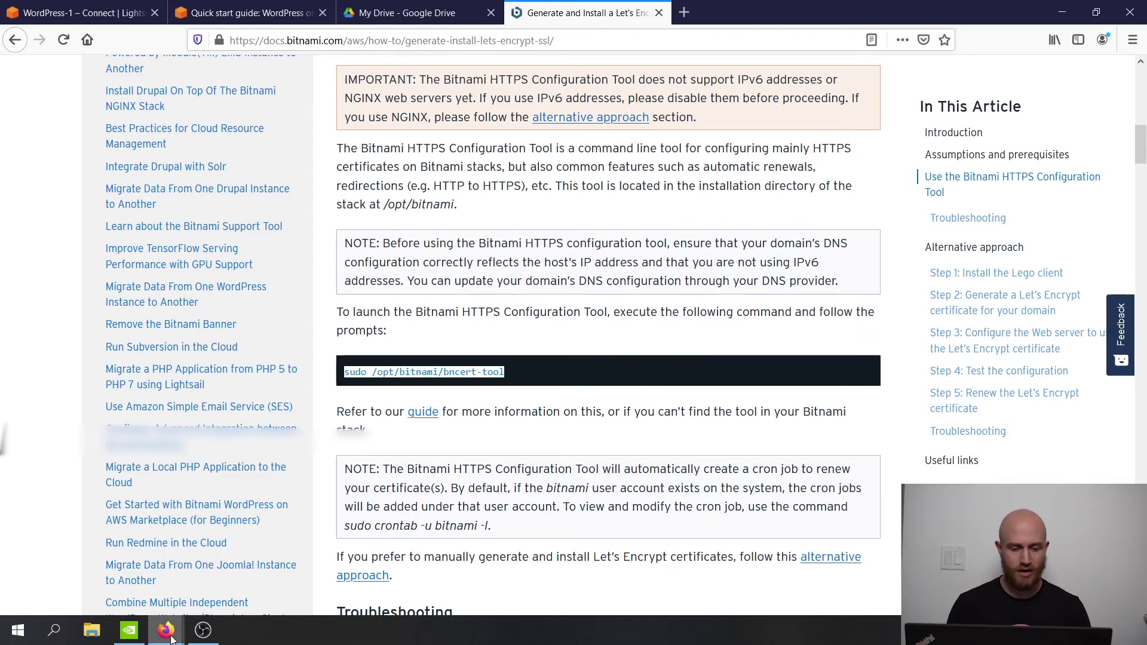
# Return to the WordPress-1 terminal and run the copied sudo /opt/bitnami/bncert-tool command
pyautogui.moveTo(167, 630)
pyautogui.click(225, 583)
pyautogui.rightClick(304, 463)
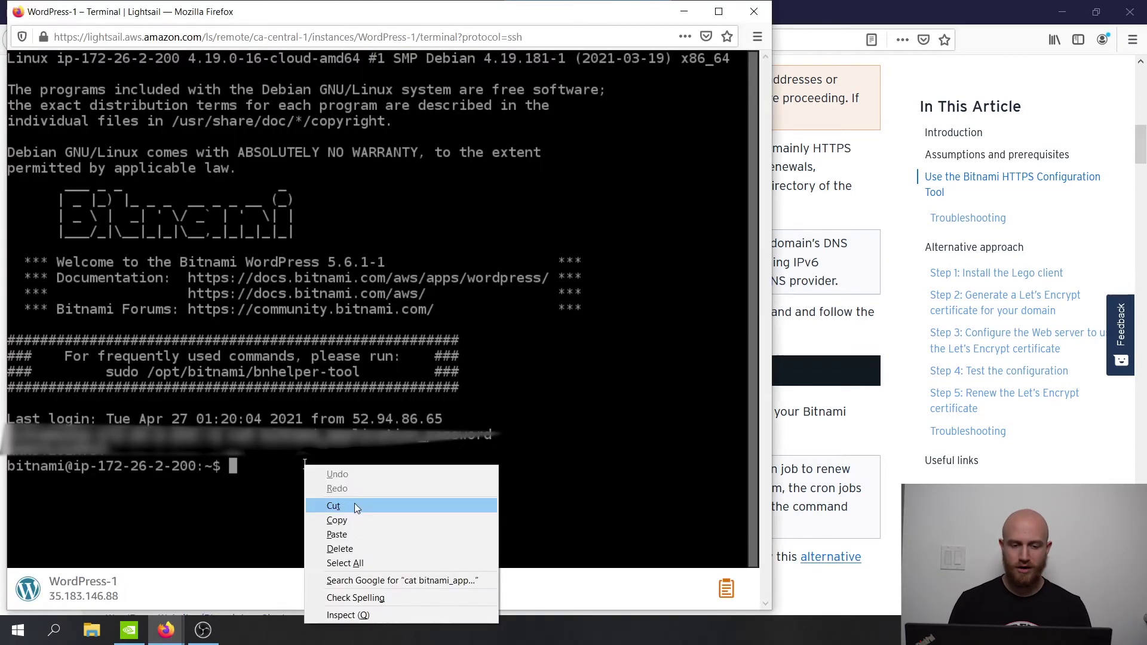
pyautogui.click(354, 534)
pyautogui.press('Return')
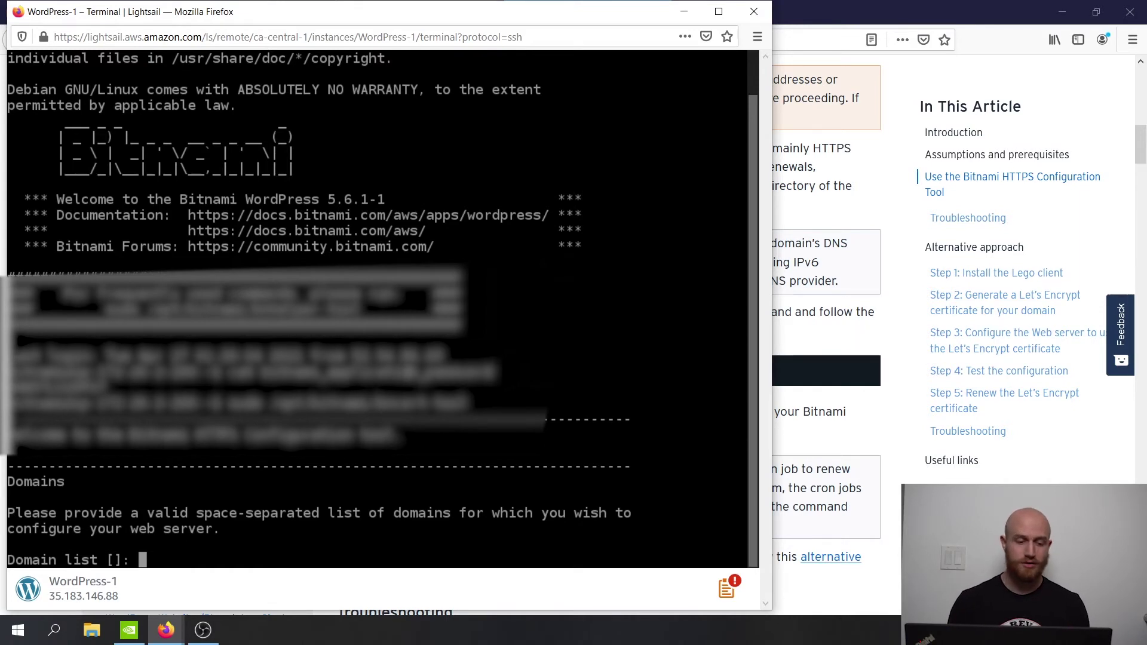
pyautogui.write('www.')
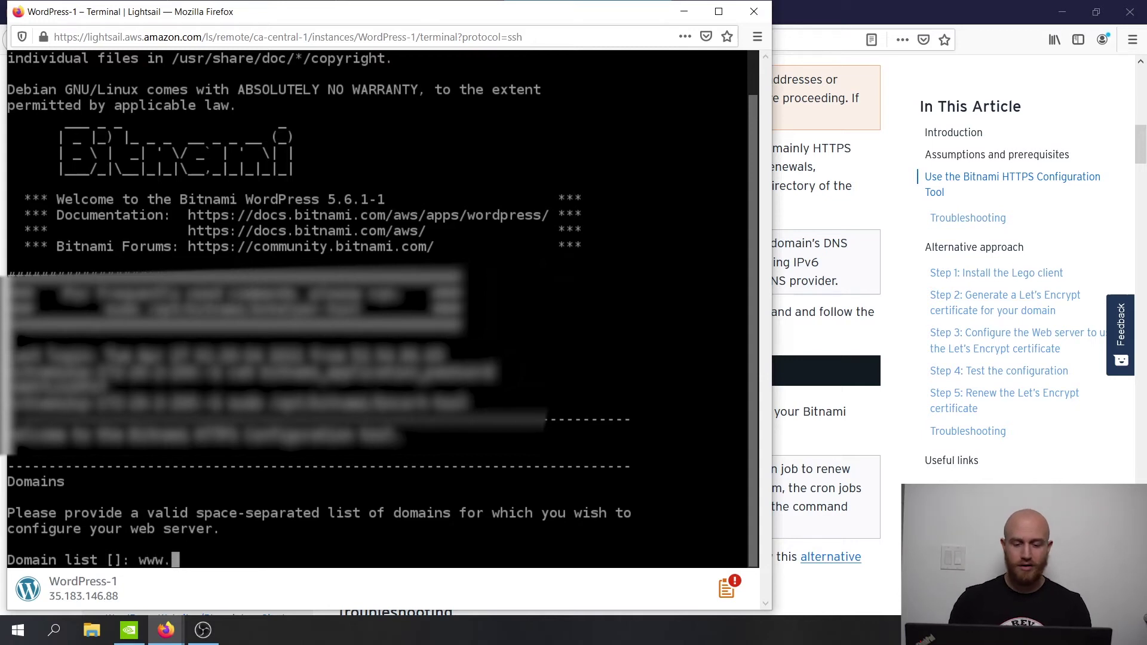
pyautogui.write('virtual')
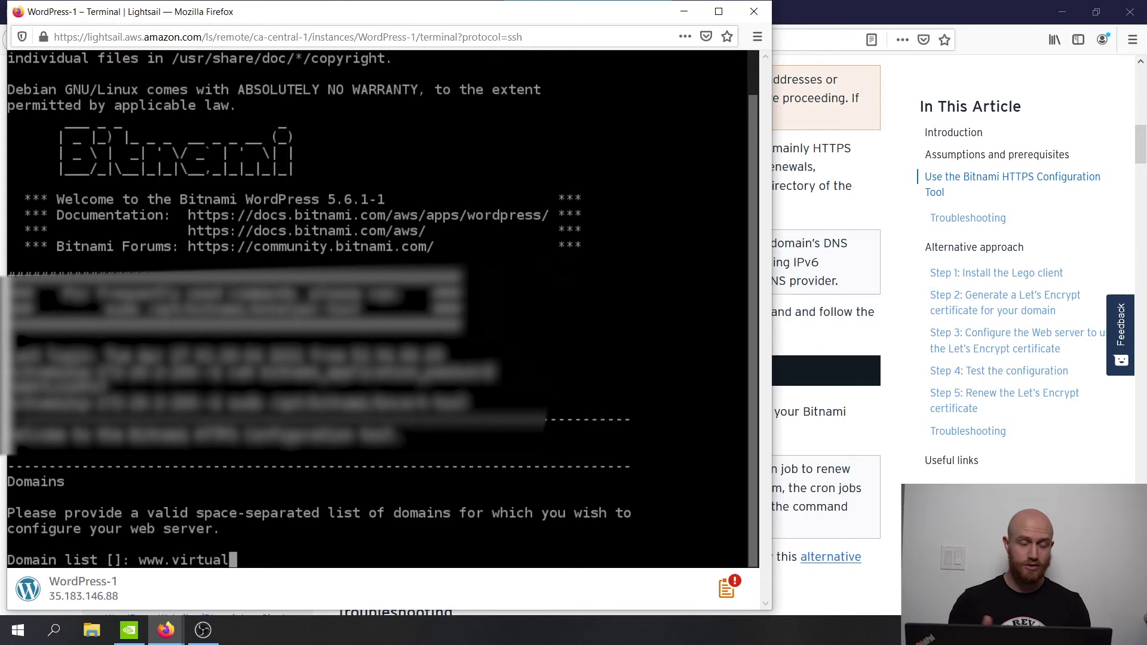
pyautogui.press('BackSpace')
pyautogui.press('BackSpace')
pyautogui.press('BackSpace')
pyautogui.press('BackSpace')
pyautogui.press('BackSpace')
pyautogui.press('BackSpace')
pyautogui.press('BackSpace')
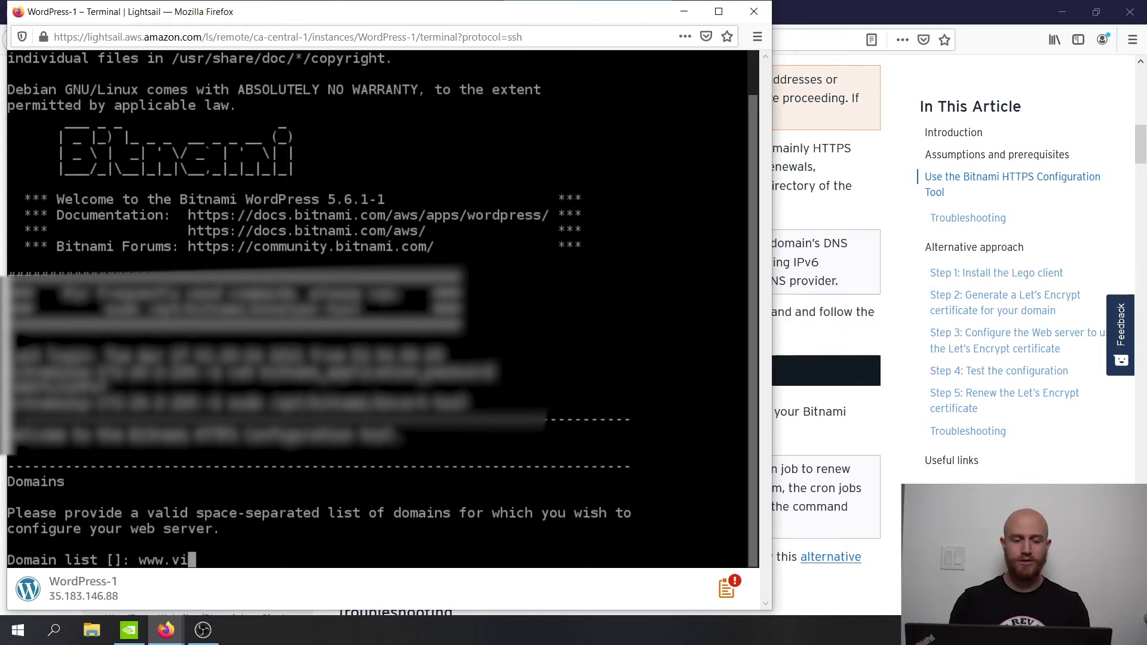
pyautogui.write('33')
pyautogui.press('BackSpace')
pyautogui.write('60')
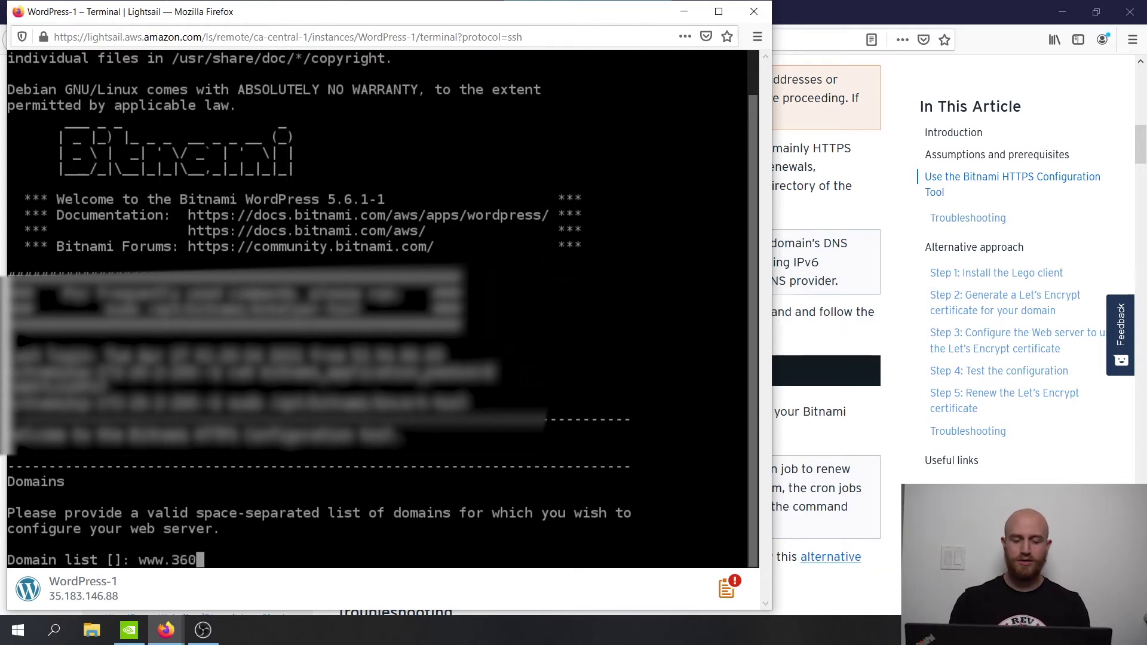
pyautogui.write('virtualtour')
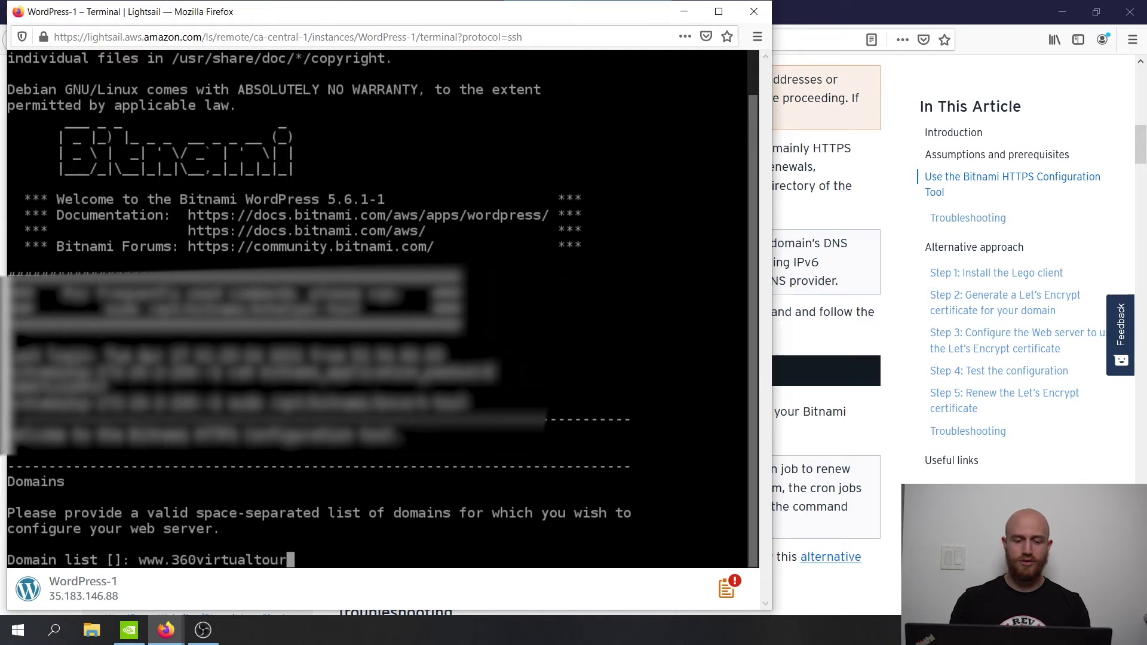
pyautogui.write('hosting.com')
pyautogui.press('Return')
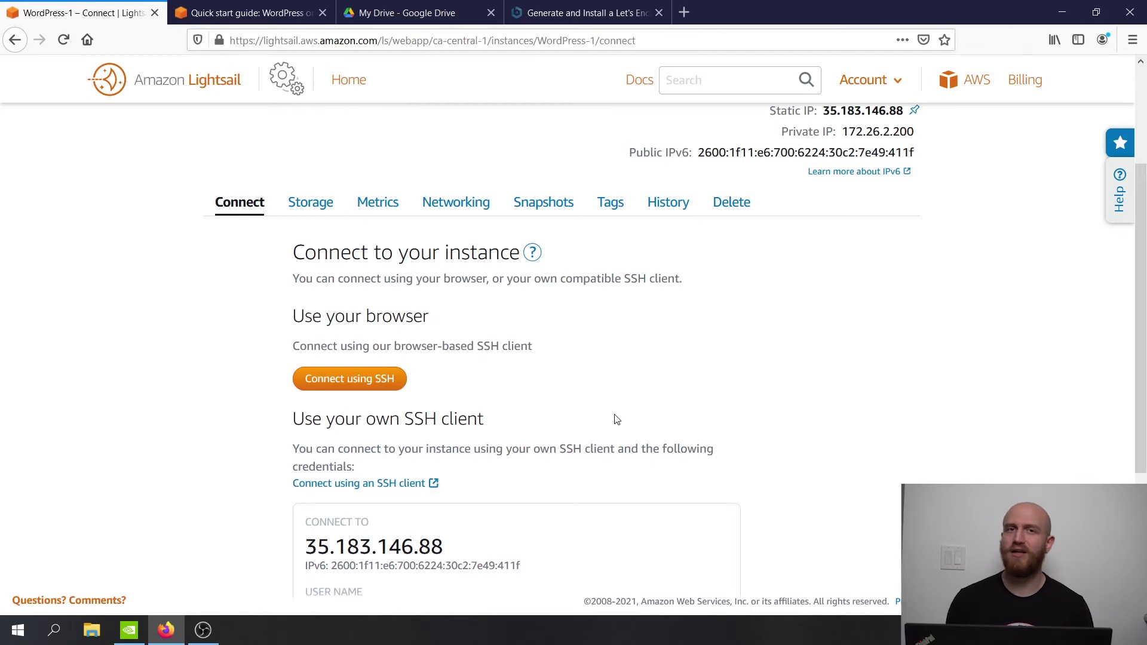
# Open the Lightsail account's SSH keys from the WordPress-1 connection details and download the default Montreal (ca-central-1) private key
pyautogui.scroll(3, 617, 420)
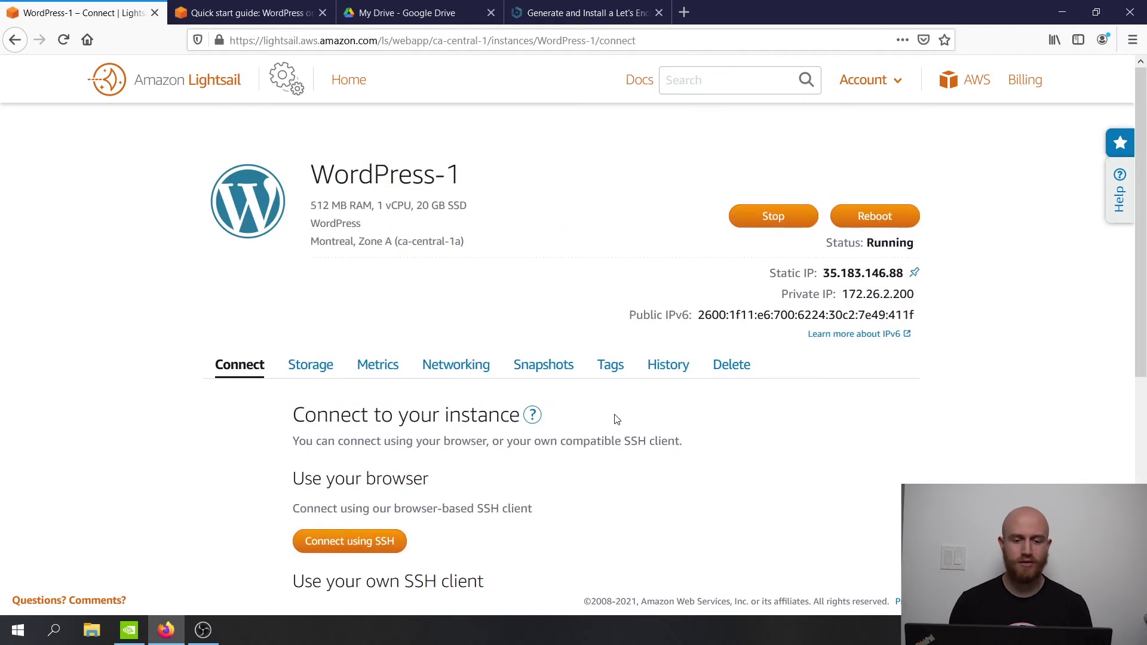
pyautogui.scroll(-7, 617, 420)
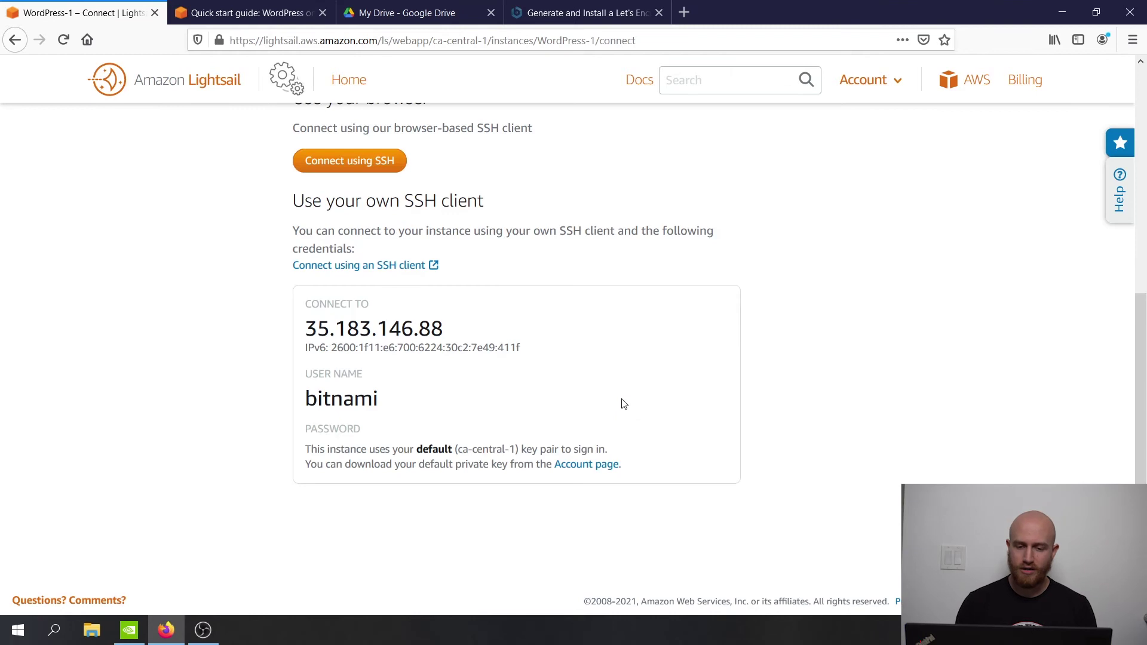
pyautogui.click(600, 467)
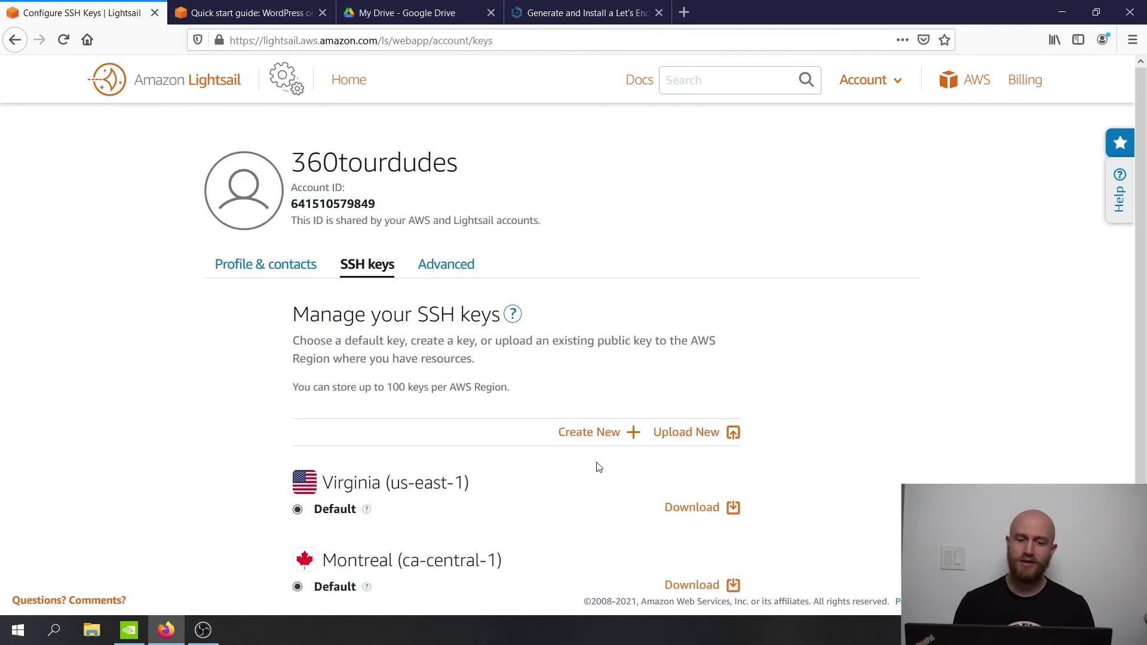
pyautogui.scroll(-2, 597, 466)
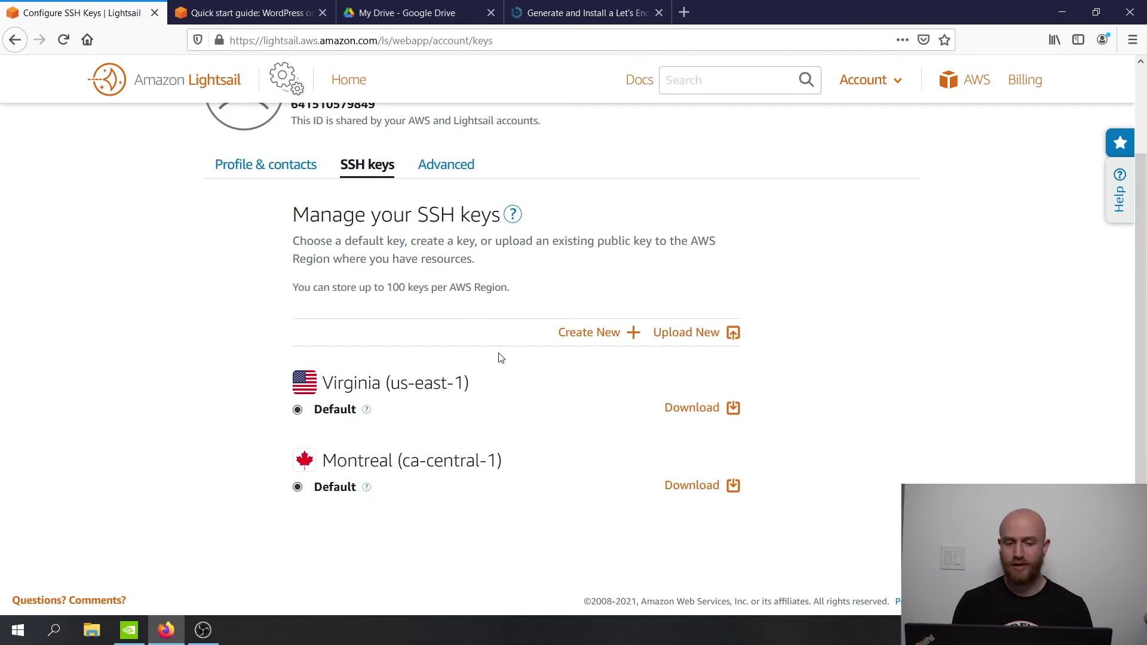
pyautogui.click(703, 494)
pyautogui.click(631, 404)
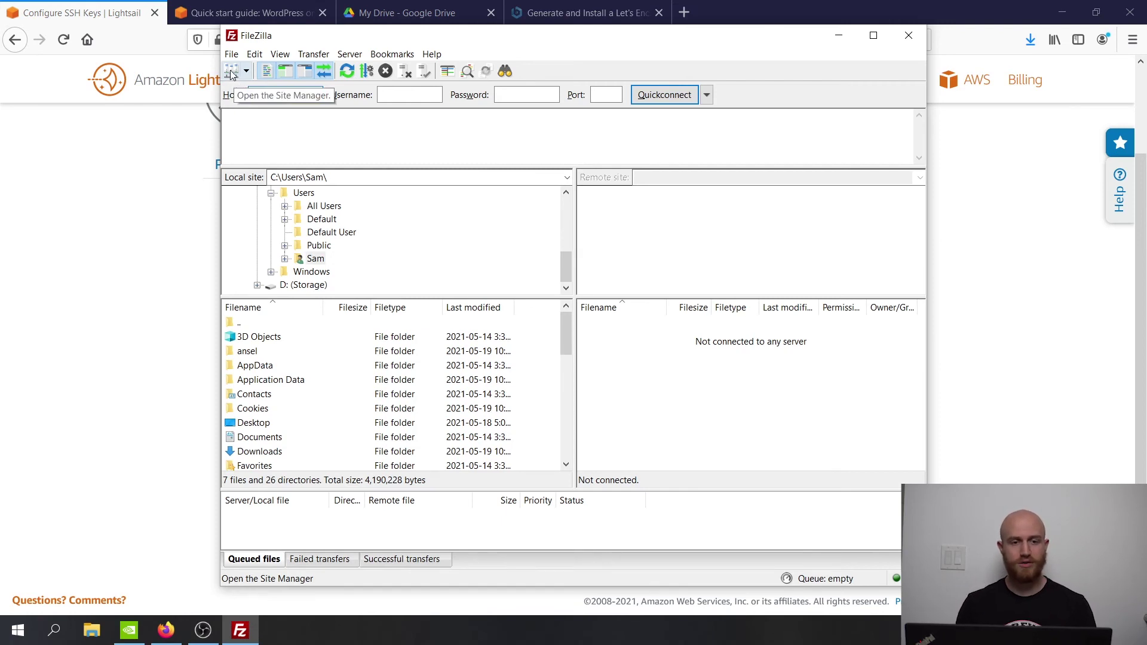
pyautogui.click(232, 73)
pyautogui.click(373, 386)
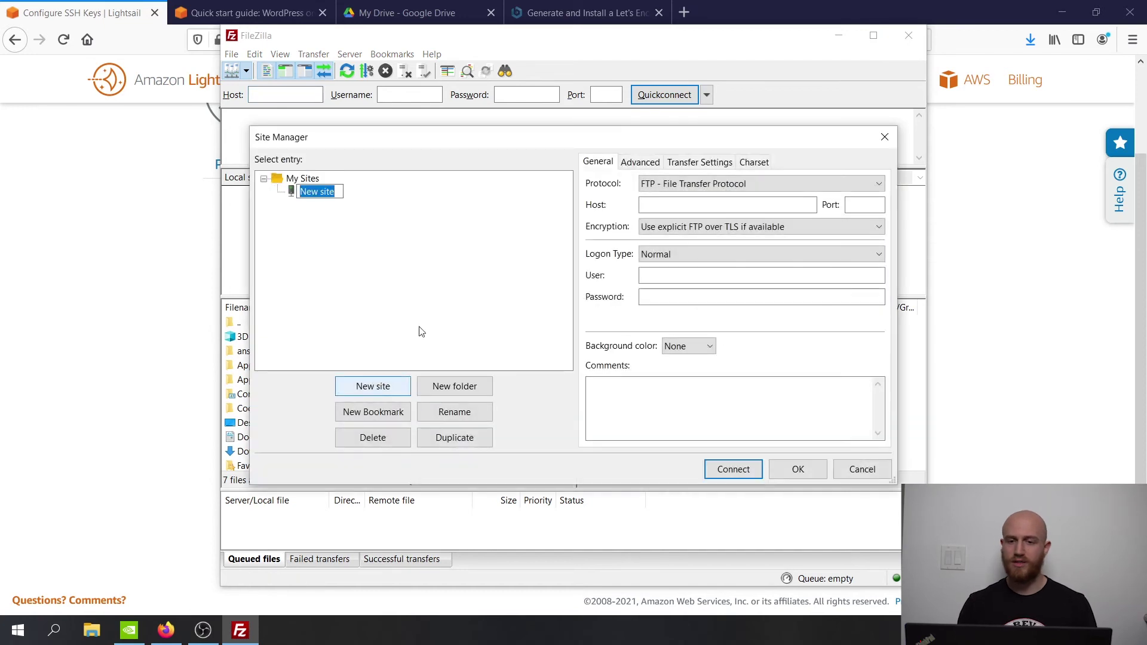
pyautogui.click(747, 183)
pyautogui.click(711, 210)
pyautogui.click(700, 207)
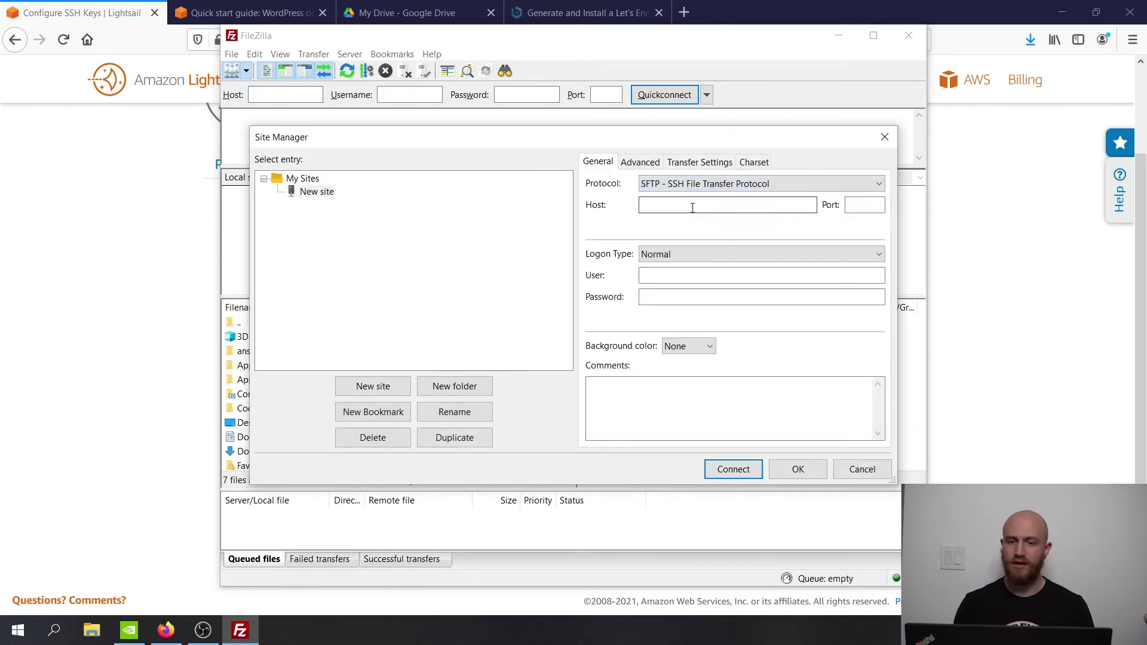
pyautogui.write('www')
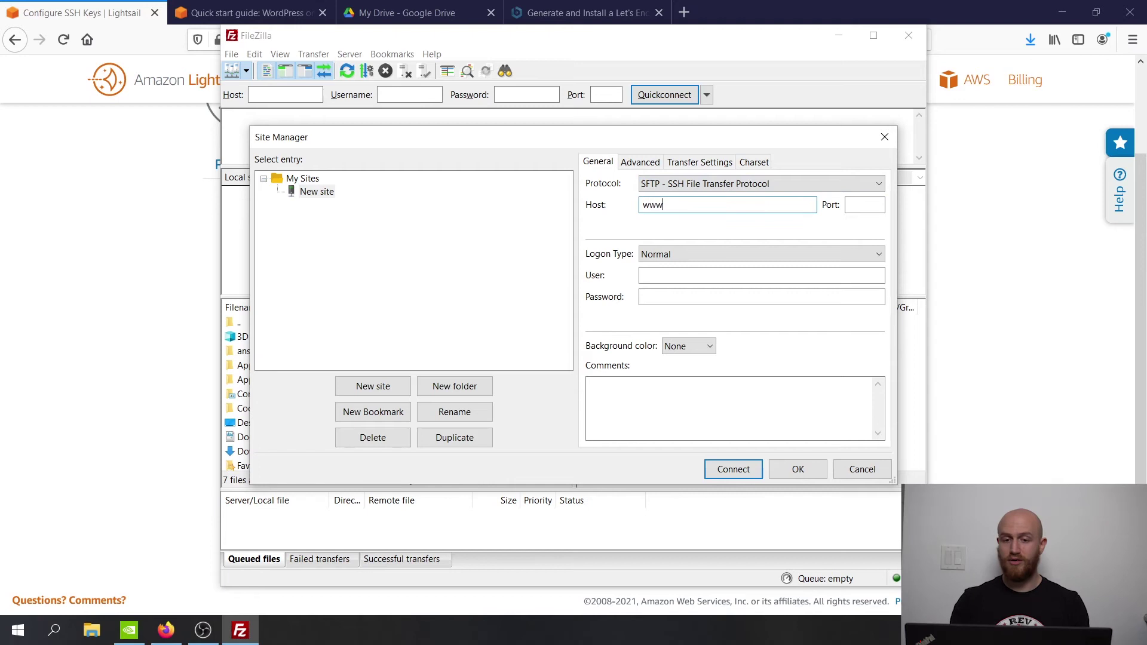
pyautogui.write('.360virtualtourhosting.com')
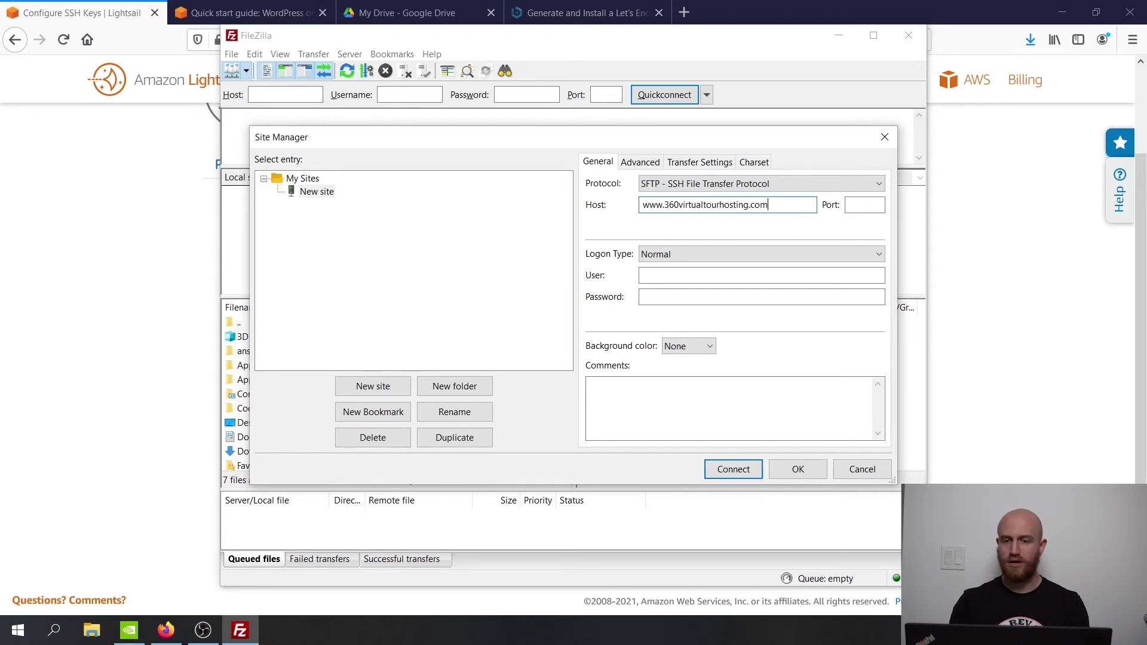
pyautogui.press('Tab')
pyautogui.write('22')
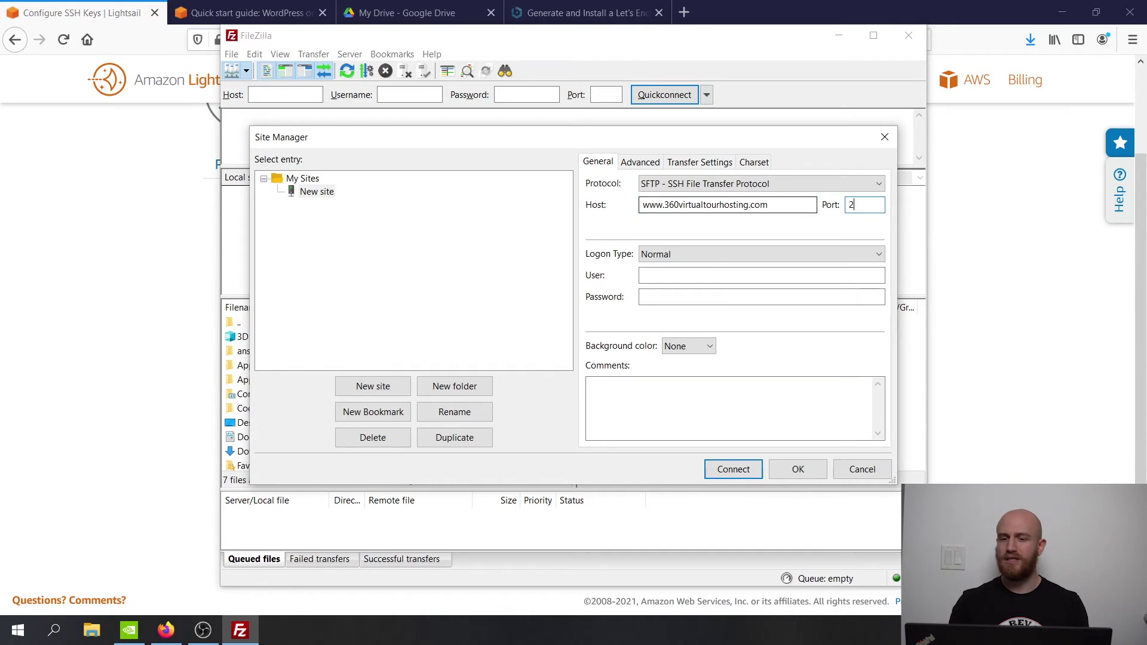
# Set the new site's logon type to Key file and its user to bitnami
pyautogui.press('Tab')
pyautogui.press('Down')
pyautogui.press('Down')
pyautogui.press('Down')
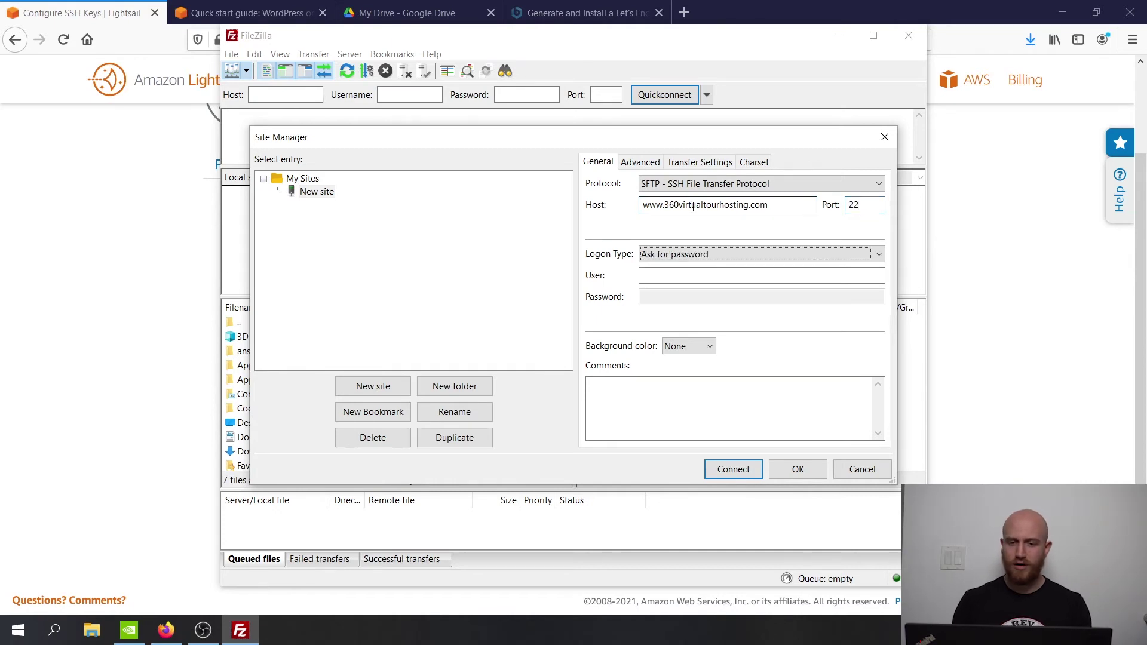
pyautogui.press('Tab')
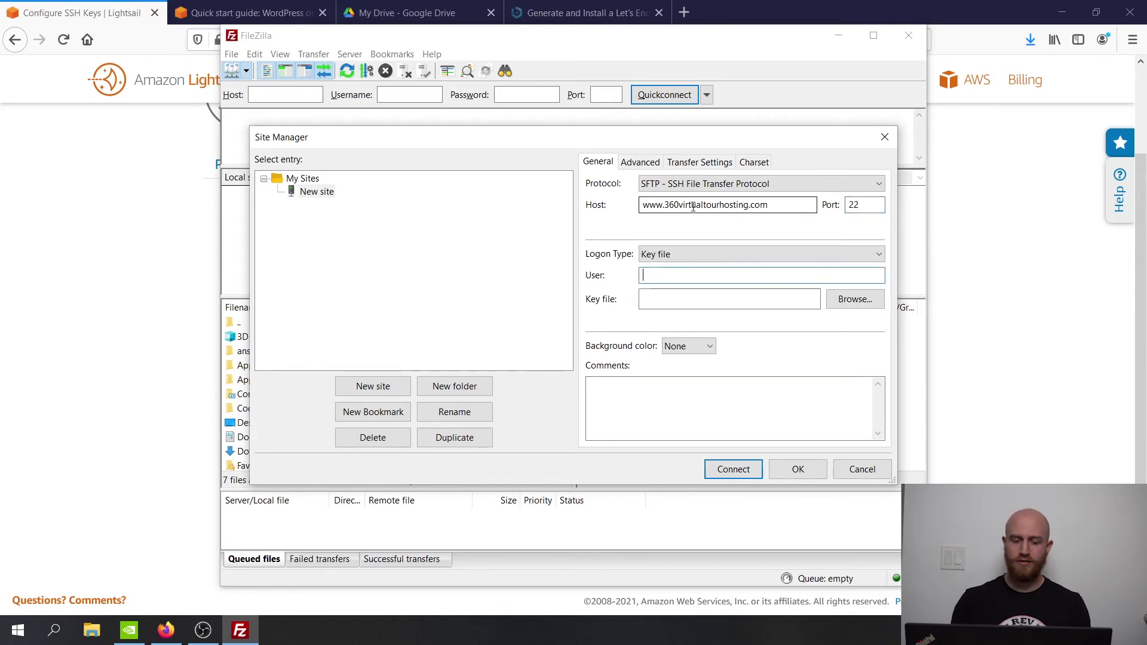
pyautogui.write('bitnami')
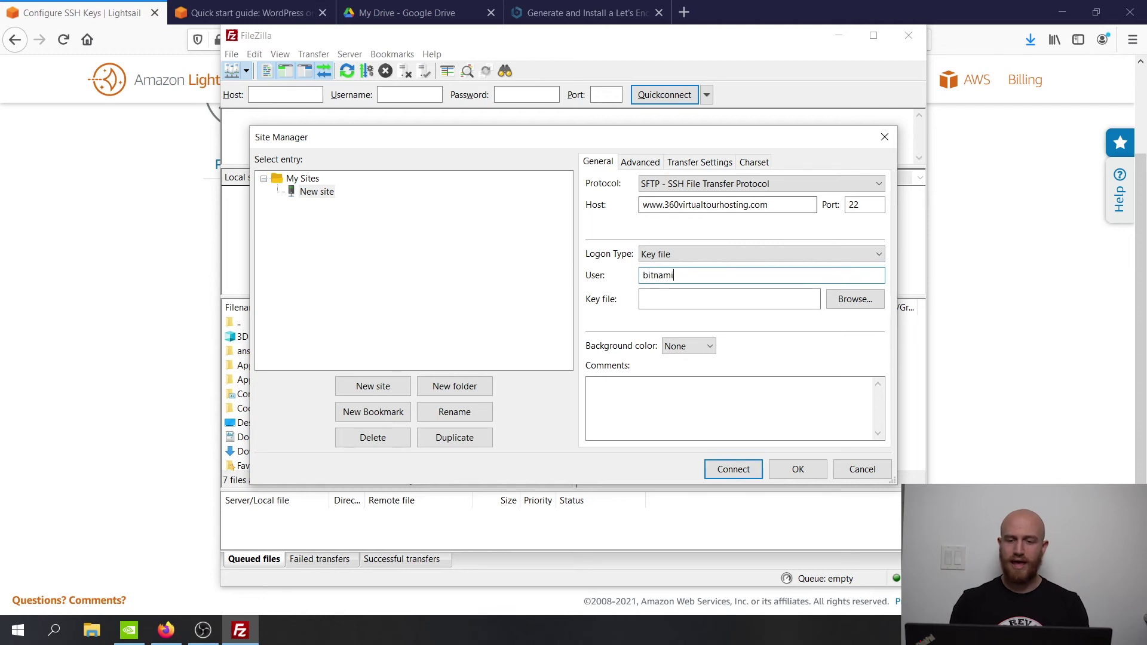
# Choose the Lightsail default ca-central-1 PEM file from the Downloads folder as the site's key file
pyautogui.click(867, 301)
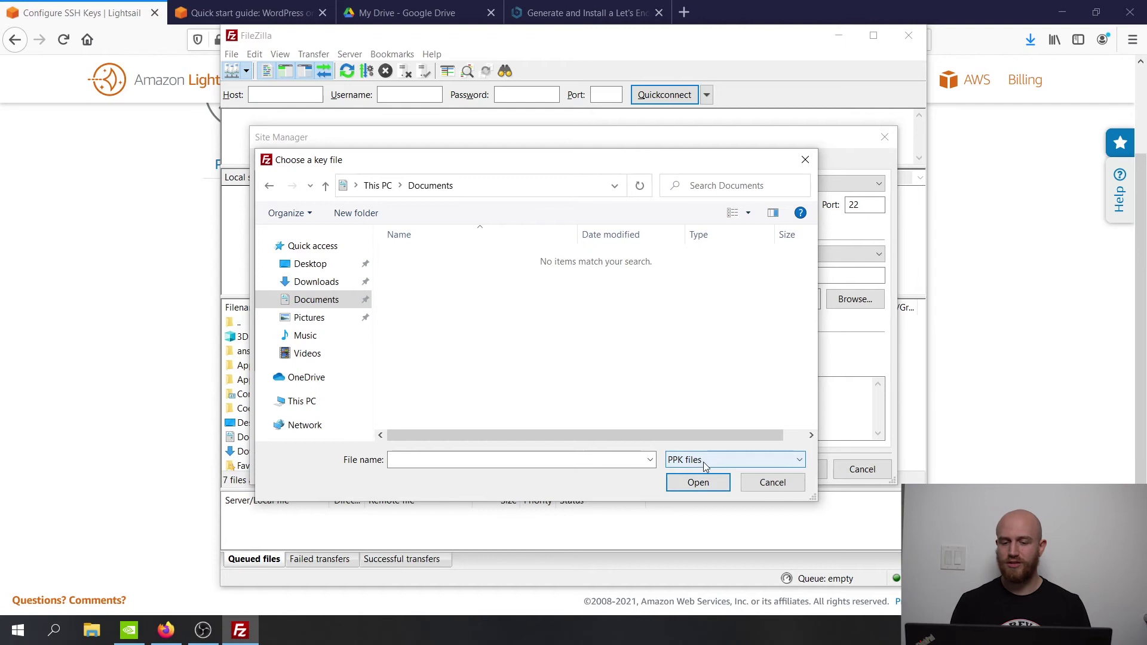
pyautogui.click(681, 461)
pyautogui.click(692, 483)
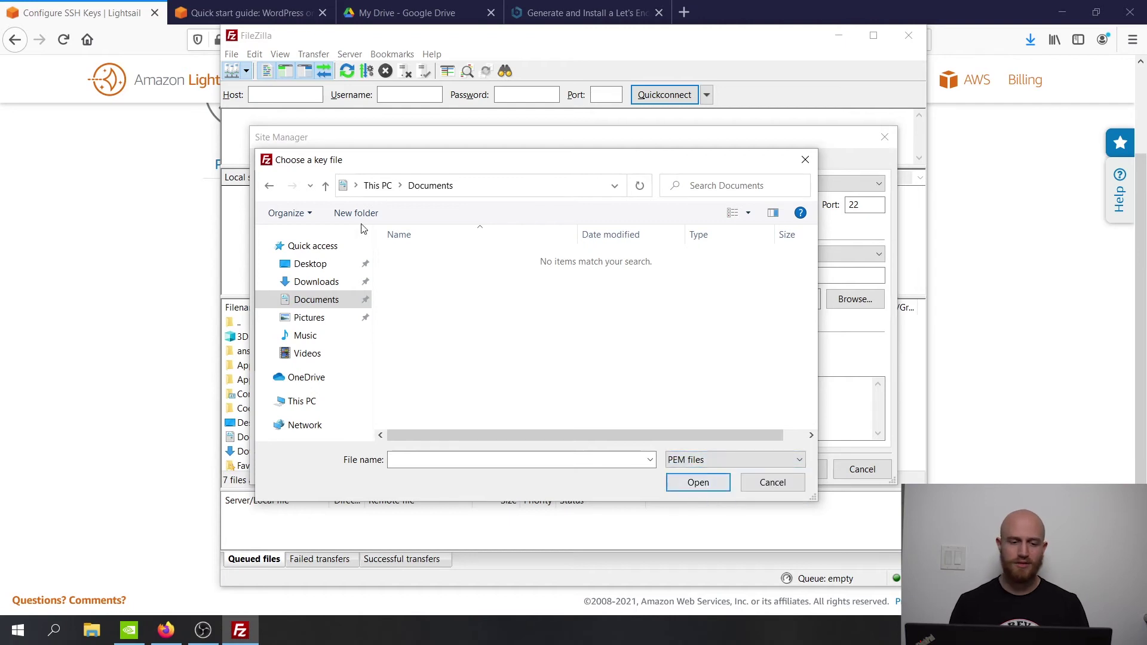
pyautogui.click(316, 282)
pyautogui.click(454, 279)
pyautogui.click(717, 483)
# Connect to the new SFTP site with the option to save passwords
pyautogui.click(738, 471)
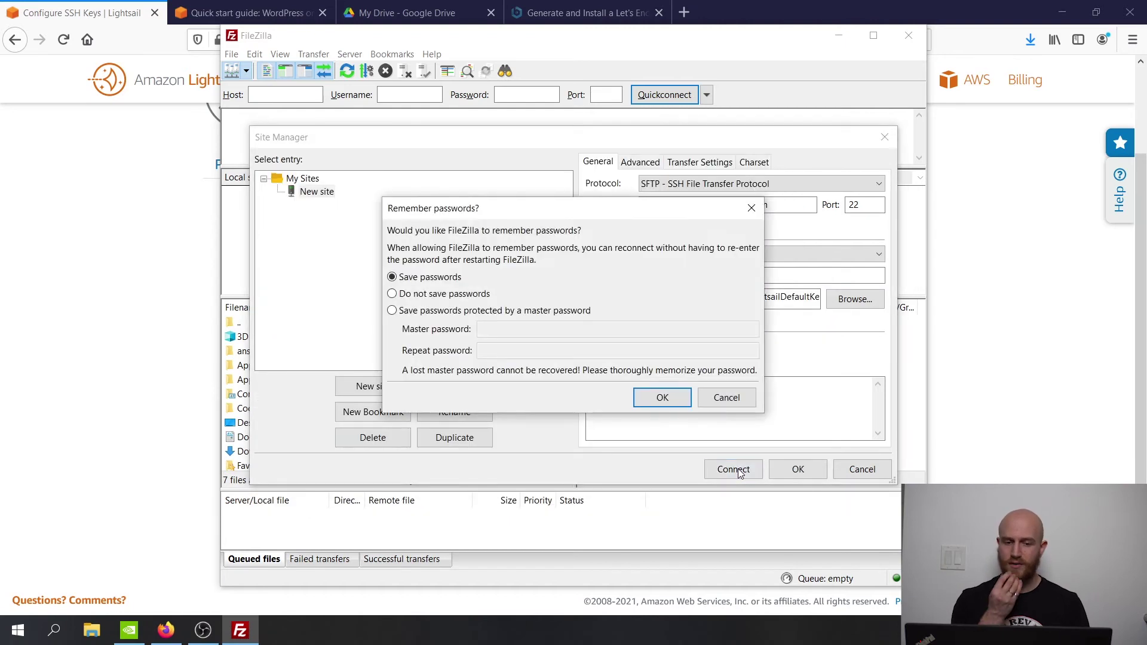
pyautogui.press('Return')
pyautogui.click(651, 385)
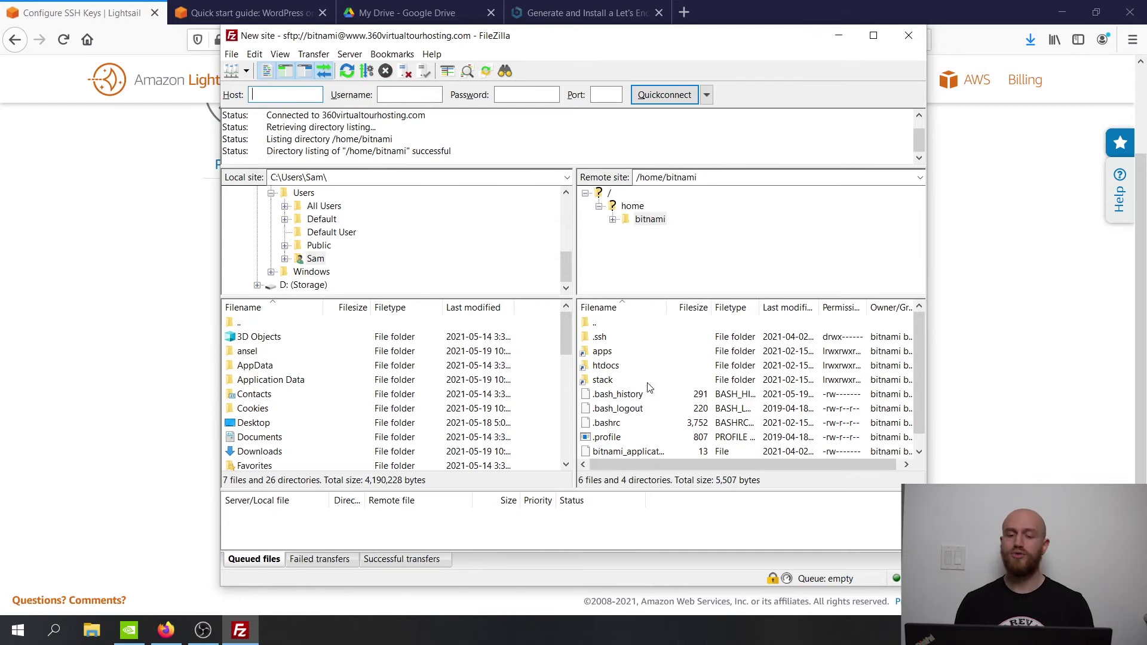
# Browse the remote server to the Shop3D.ca folder inside apps/wordpress/htdocs/VirtualTours
pyautogui.doubleClick(605, 354)
pyautogui.doubleClick(607, 380)
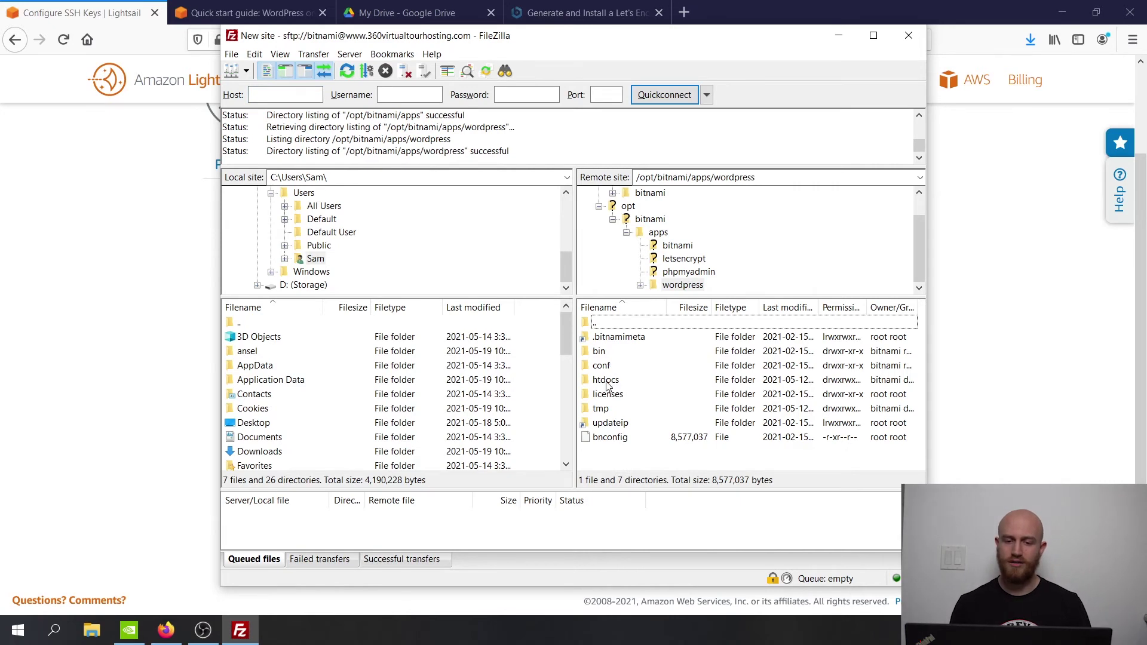
pyautogui.doubleClick(607, 383)
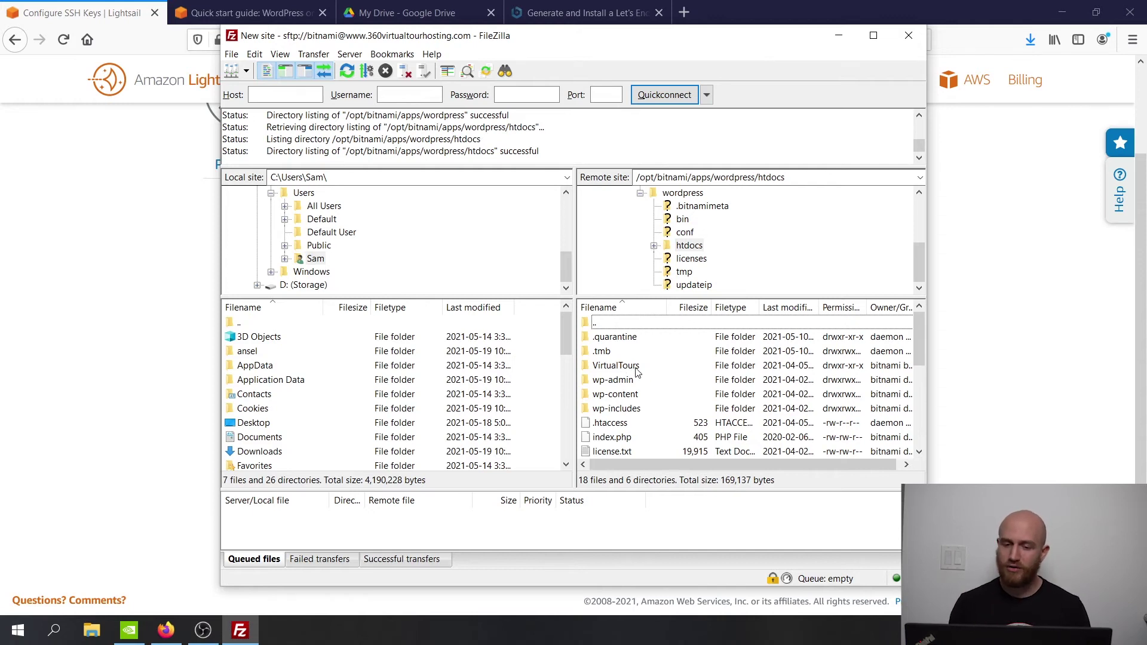
pyautogui.doubleClick(630, 367)
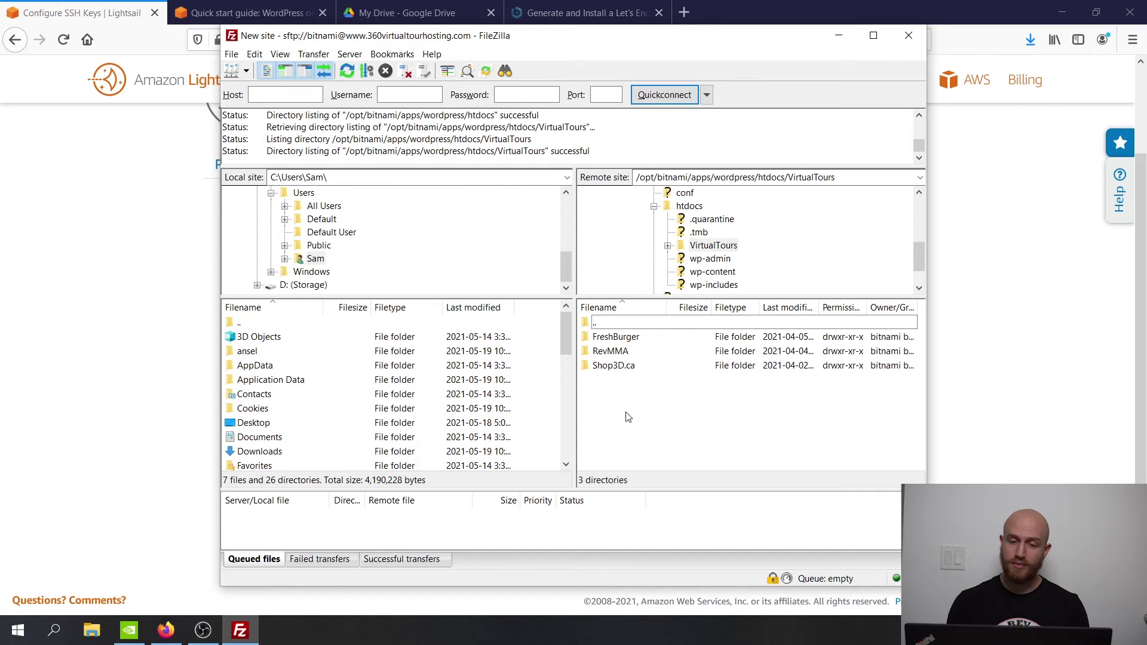
pyautogui.doubleClick(614, 366)
# Switch to Firefox and open 360virtualtourhosting.com/VirtualTours/Shop3D.ca/index.htm in a new tab
pyautogui.click(684, 12)
pyautogui.write('360v')
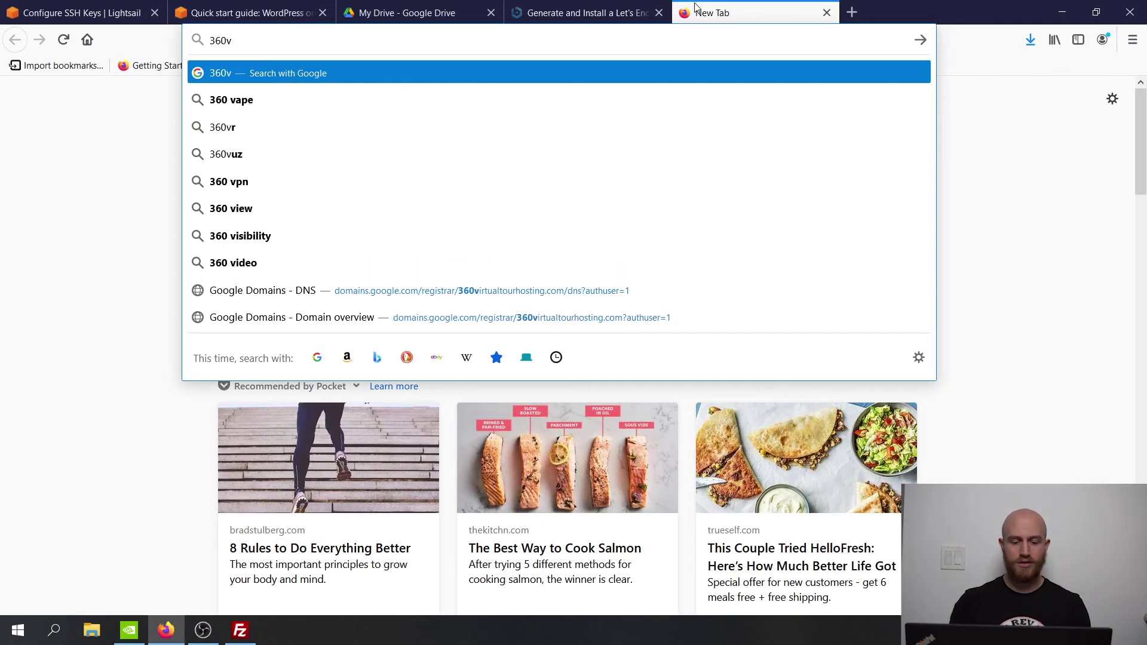
pyautogui.write('irtualto')
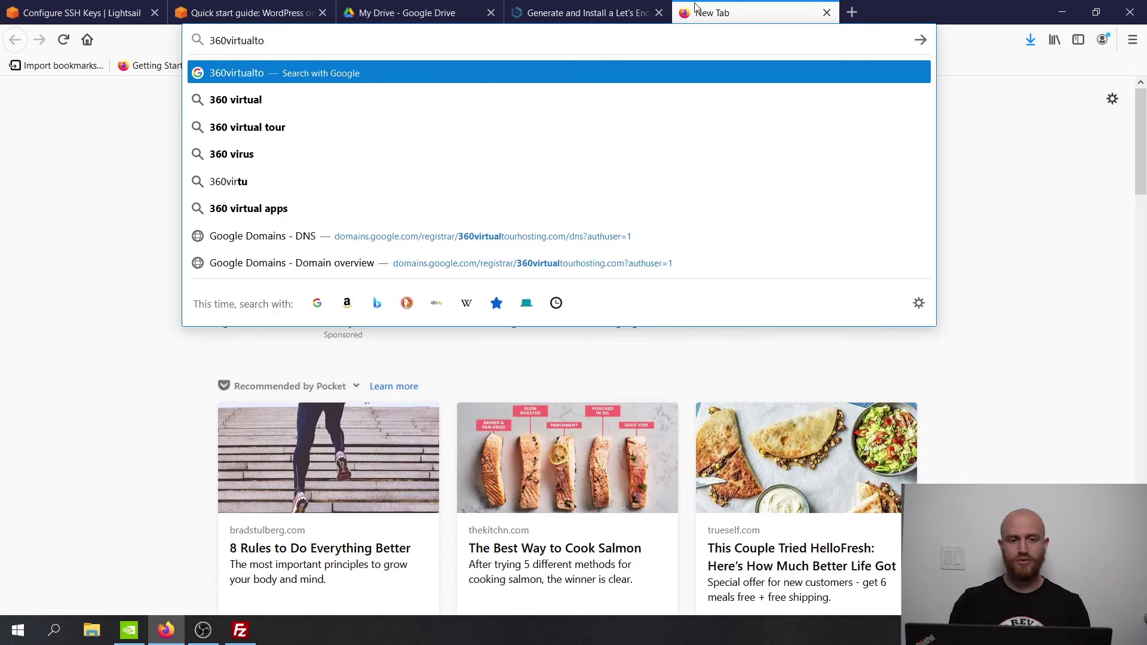
pyautogui.write('urhosting.com/')
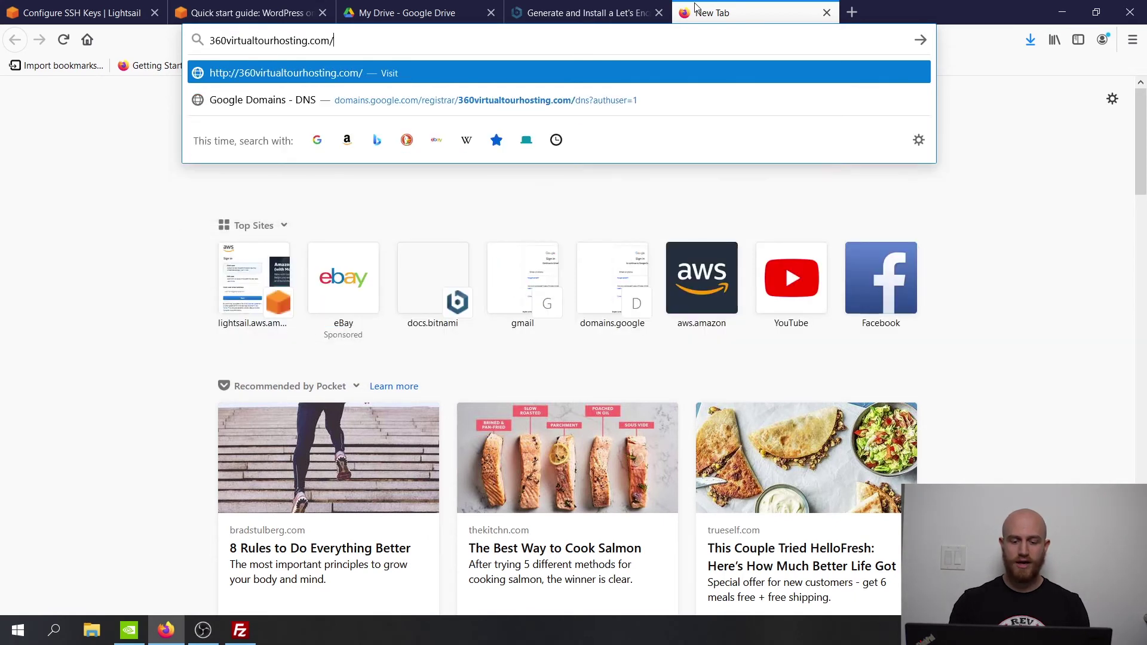
pyautogui.write('VirtualTours')
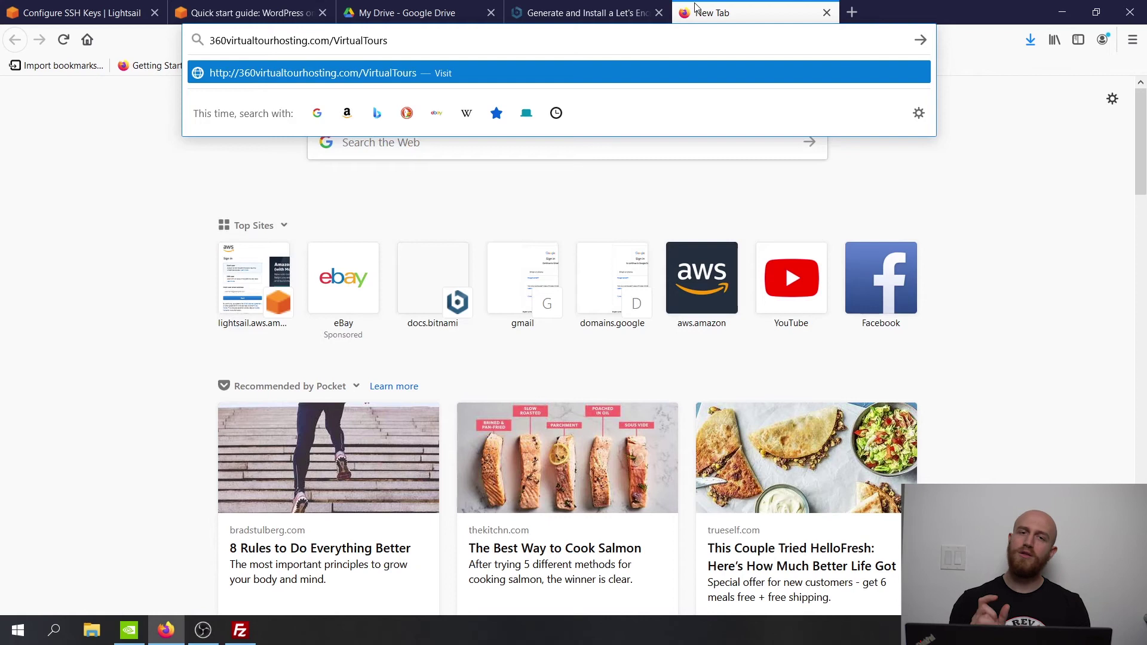
pyautogui.write('/Shop3D.ca')
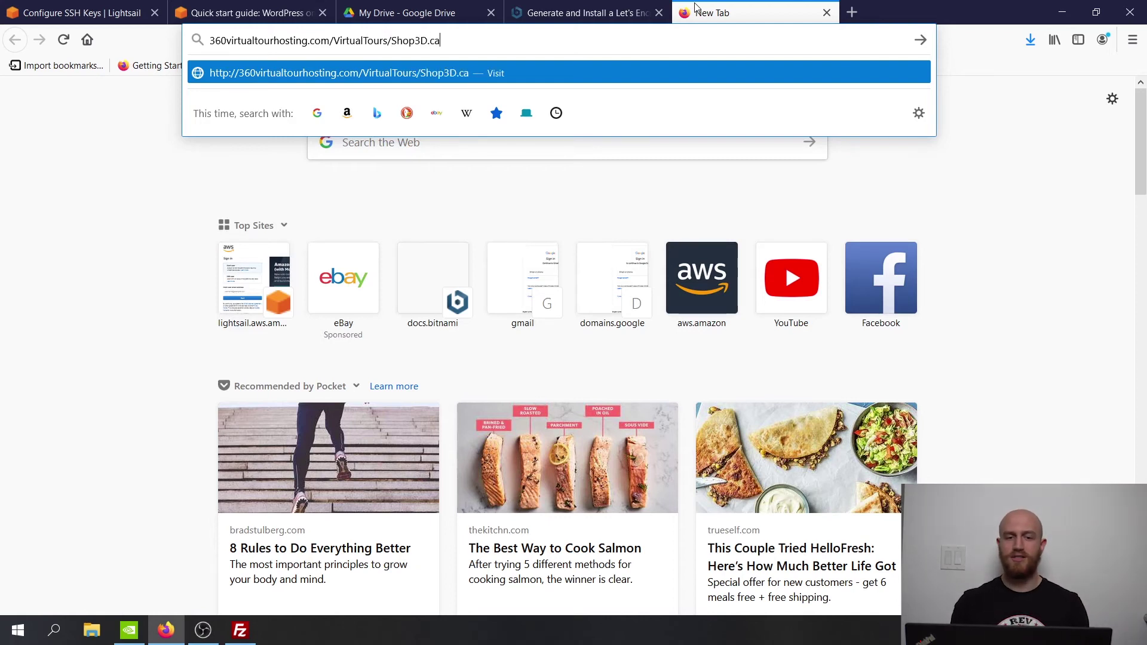
pyautogui.write('/index.htm')
pyautogui.press('Return')
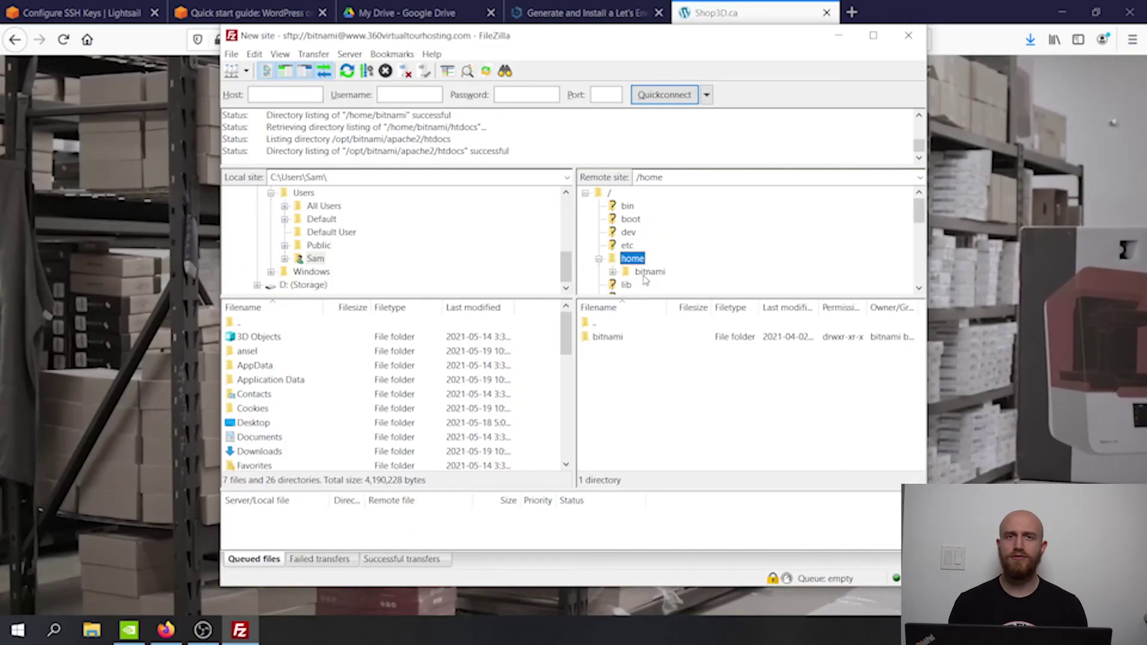
# Browse the remote server to the /opt/bitnami/apache2/conf folder
pyautogui.click(649, 272)
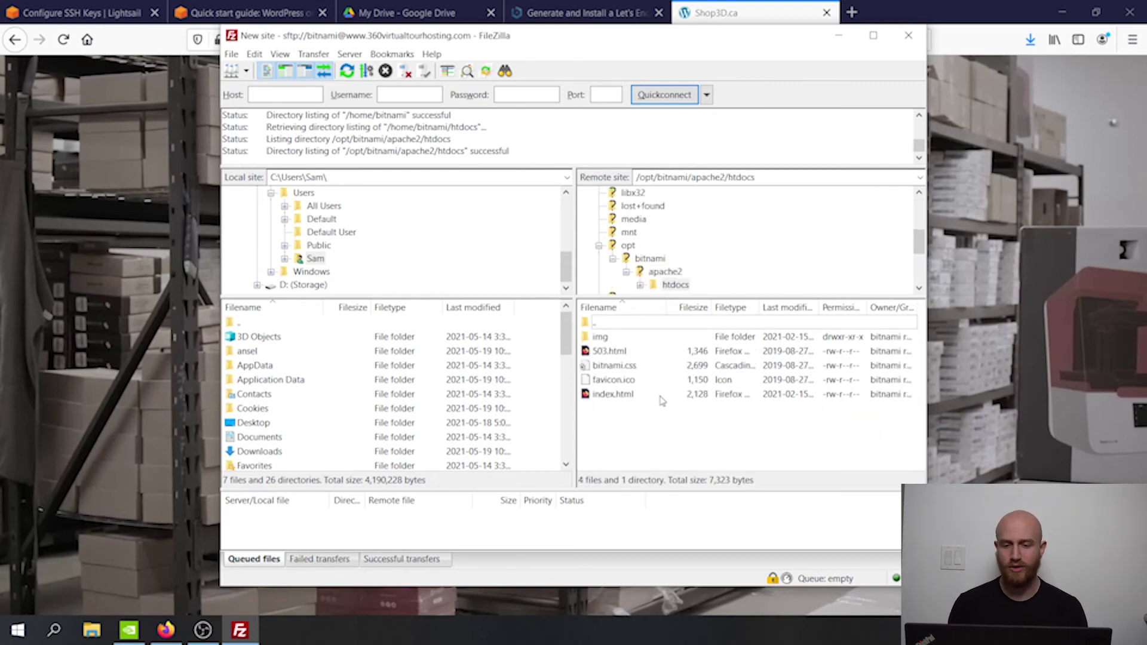
pyautogui.click(666, 273)
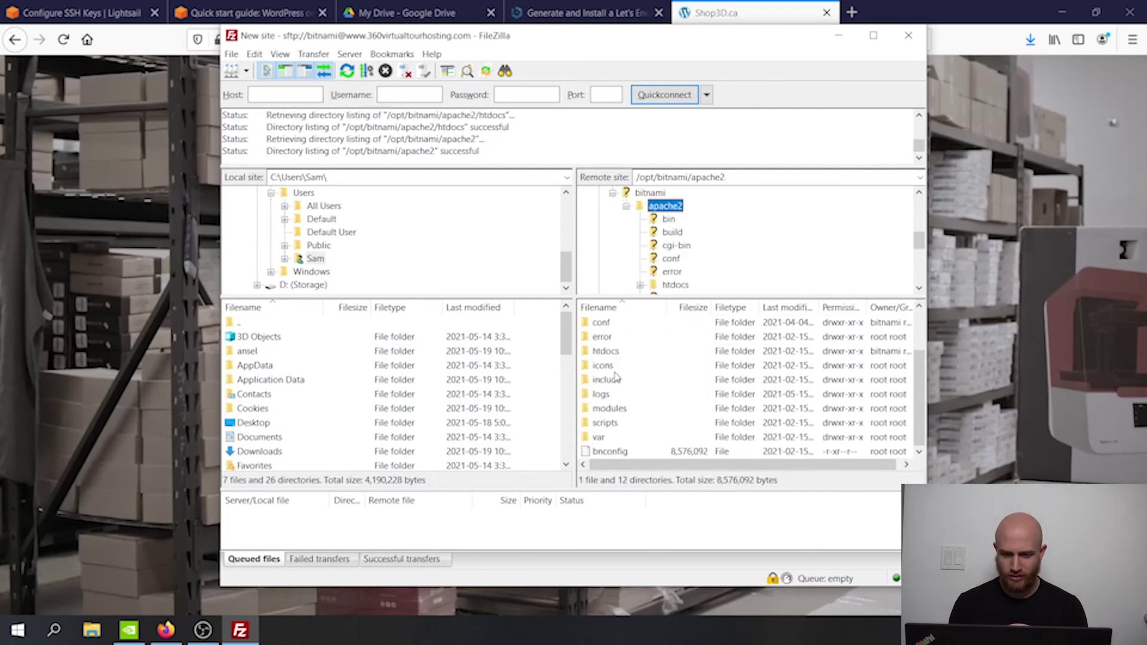
pyautogui.scroll(1, 610, 426)
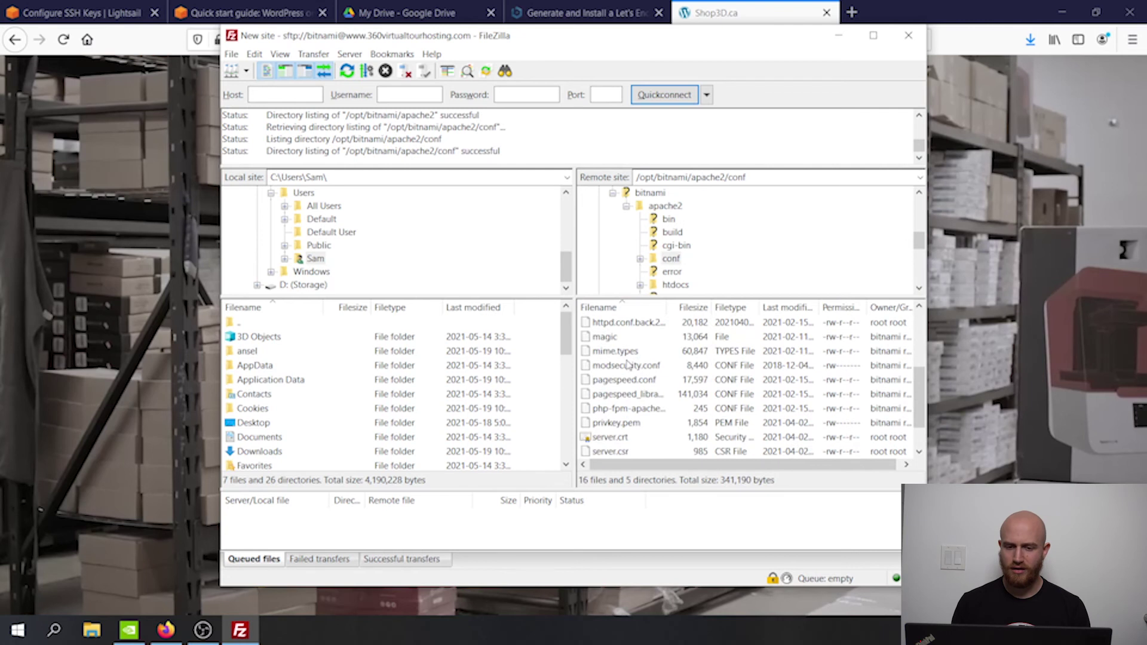
# Download the remote httpd.conf file to the local Desktop folder
pyautogui.click(612, 439)
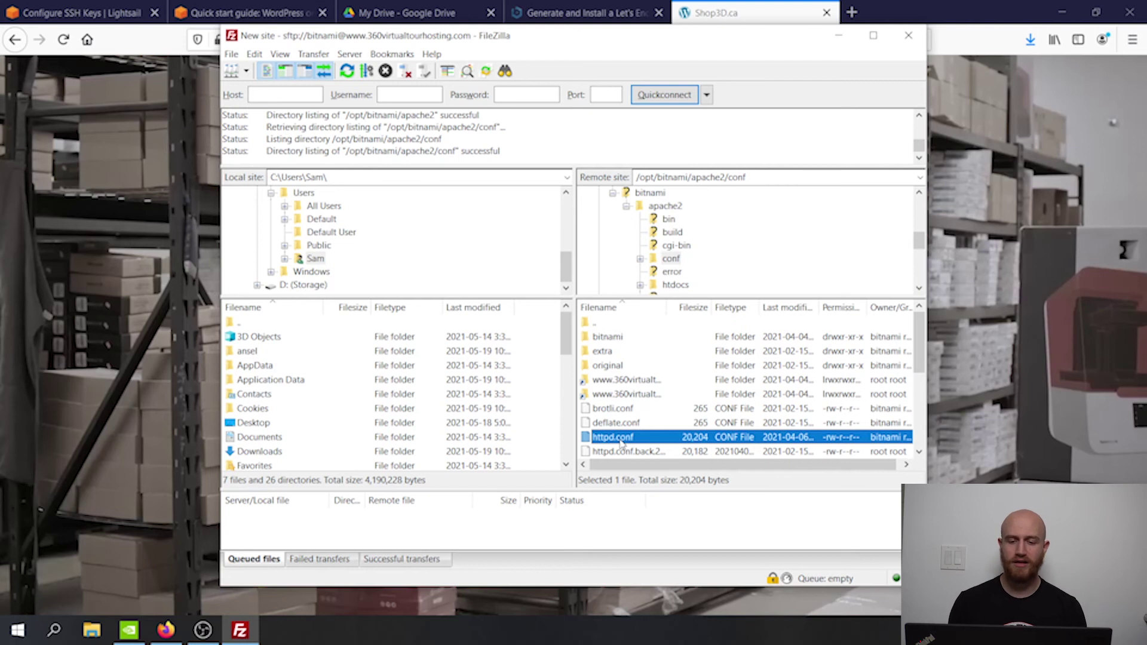
pyautogui.rightClick(620, 441)
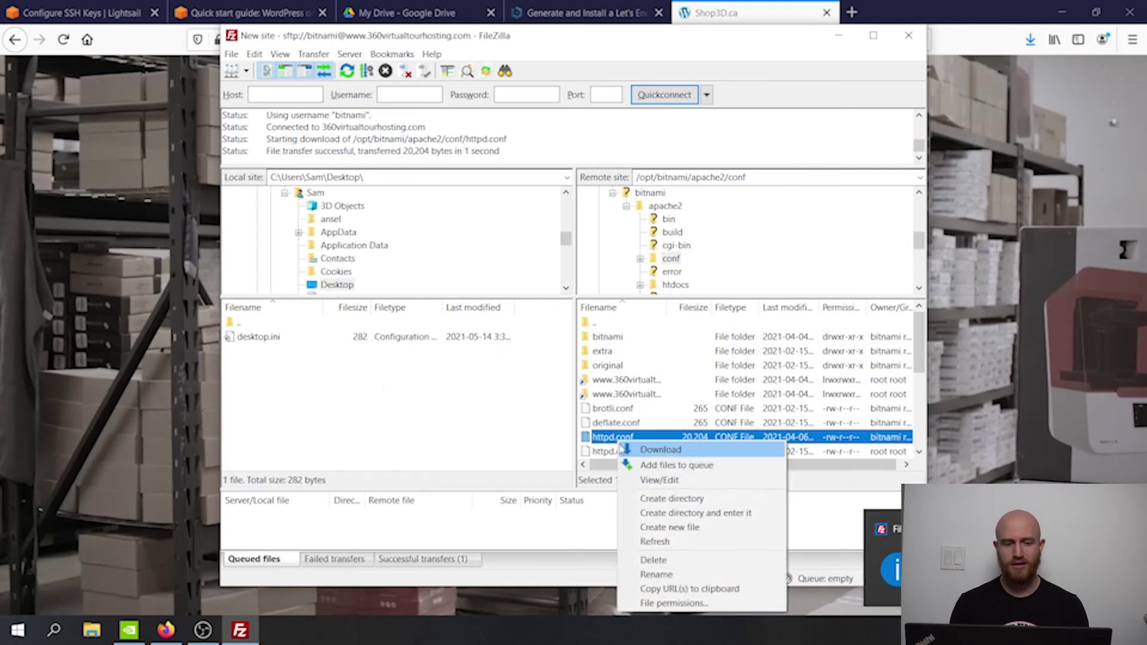
pyautogui.click(389, 383)
pyautogui.rightClick(600, 437)
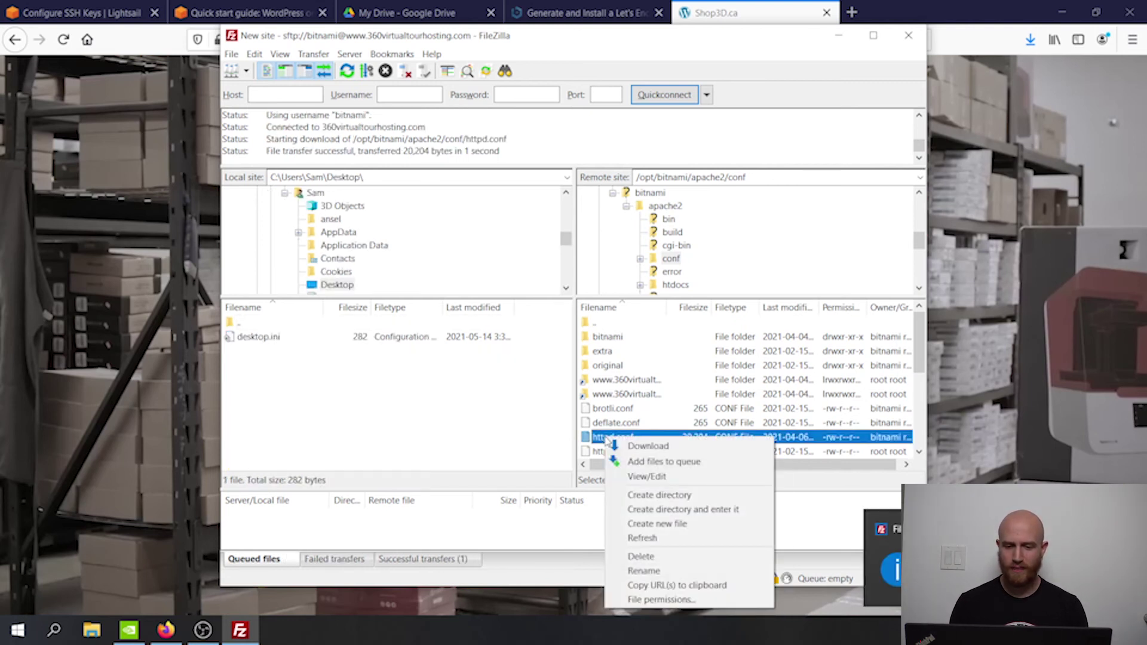
pyautogui.click(633, 445)
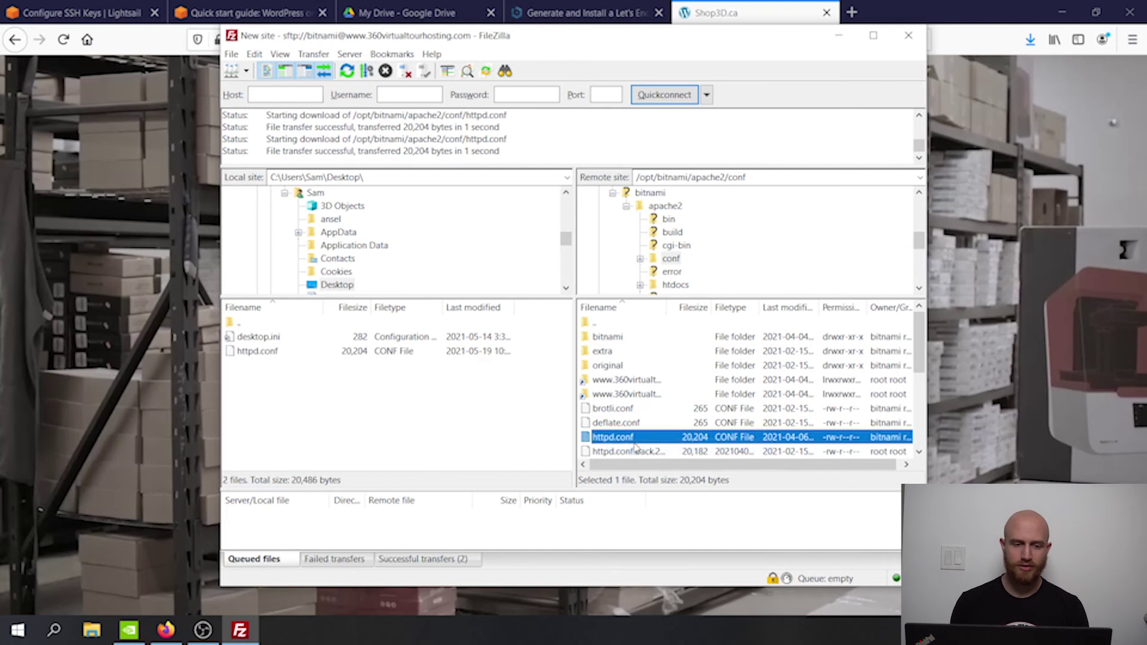
# Switch to File Explorer and open httpd.conf from the Desktop in Notepad++
pyautogui.click(92, 631)
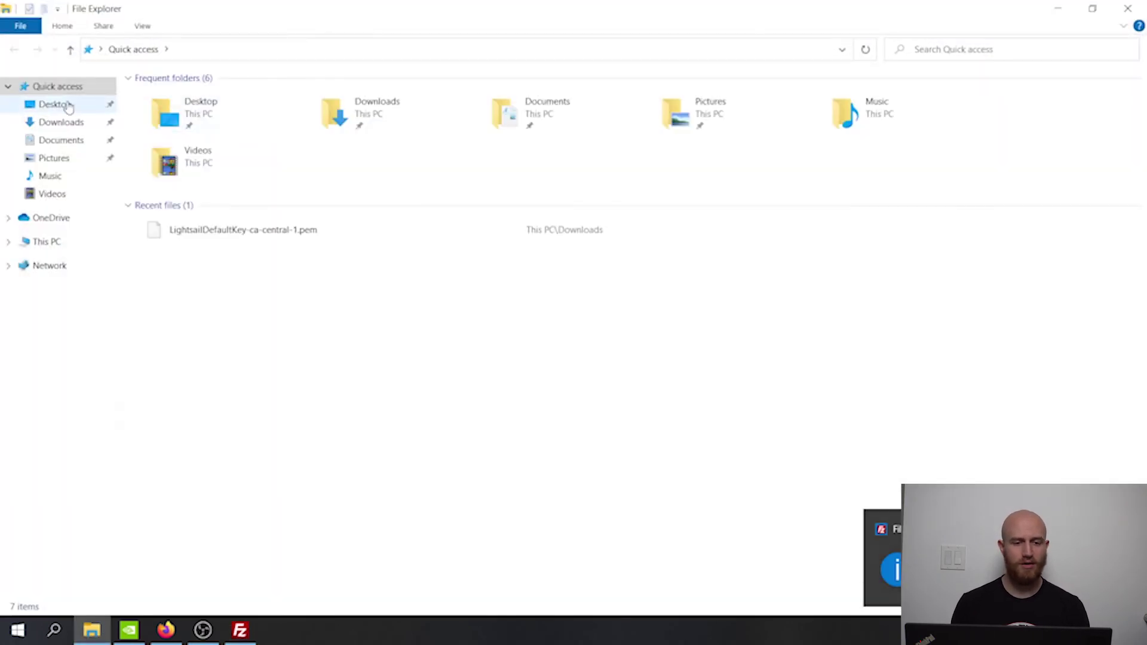
pyautogui.click(69, 106)
pyautogui.doubleClick(172, 102)
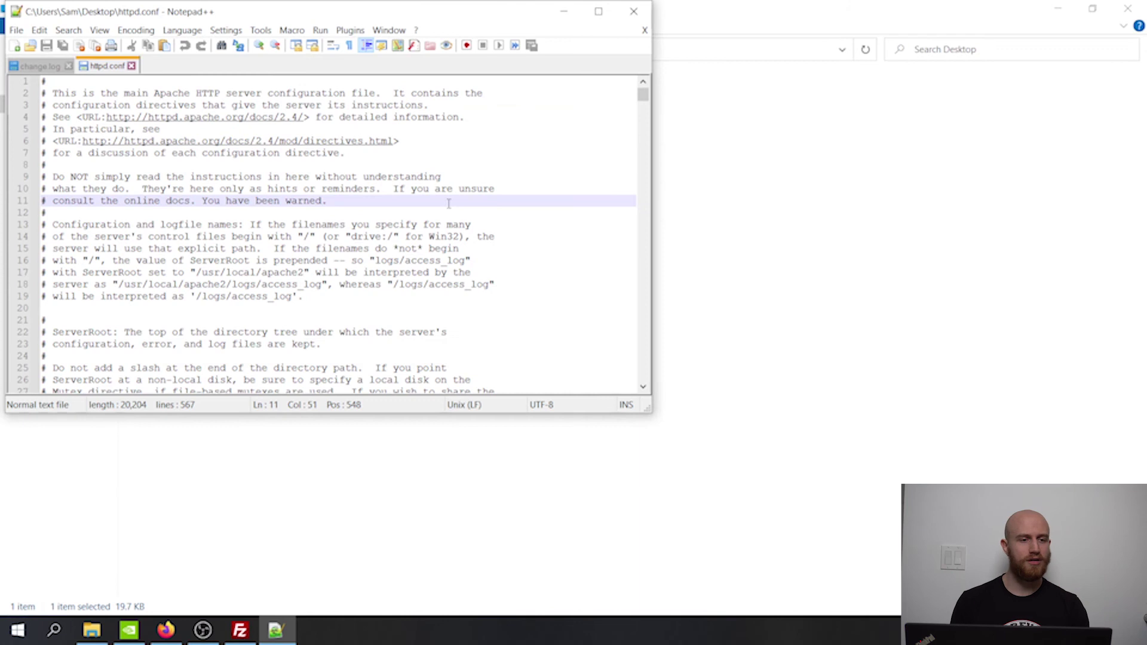
# Search httpd.conf for "x-frame" and highlight the first X-Frame-Options header line
pyautogui.hotkey('ctrl', 'f')
pyautogui.write('x-frame')
pyautogui.press('Return')
pyautogui.press('Escape')
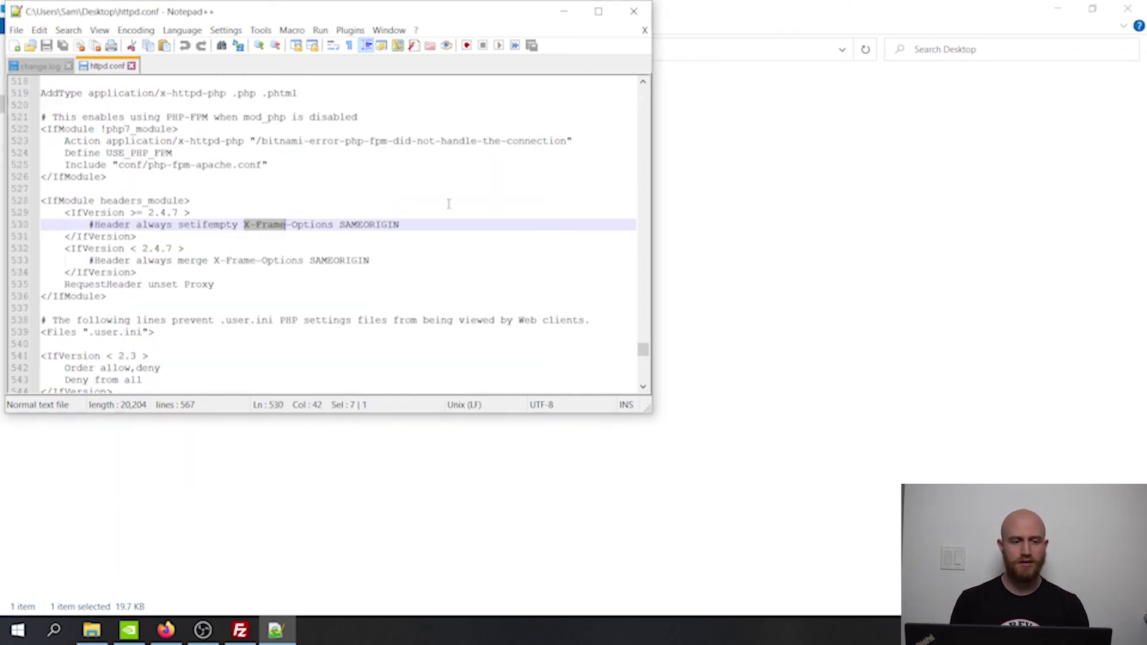
pyautogui.doubleClick(234, 224)
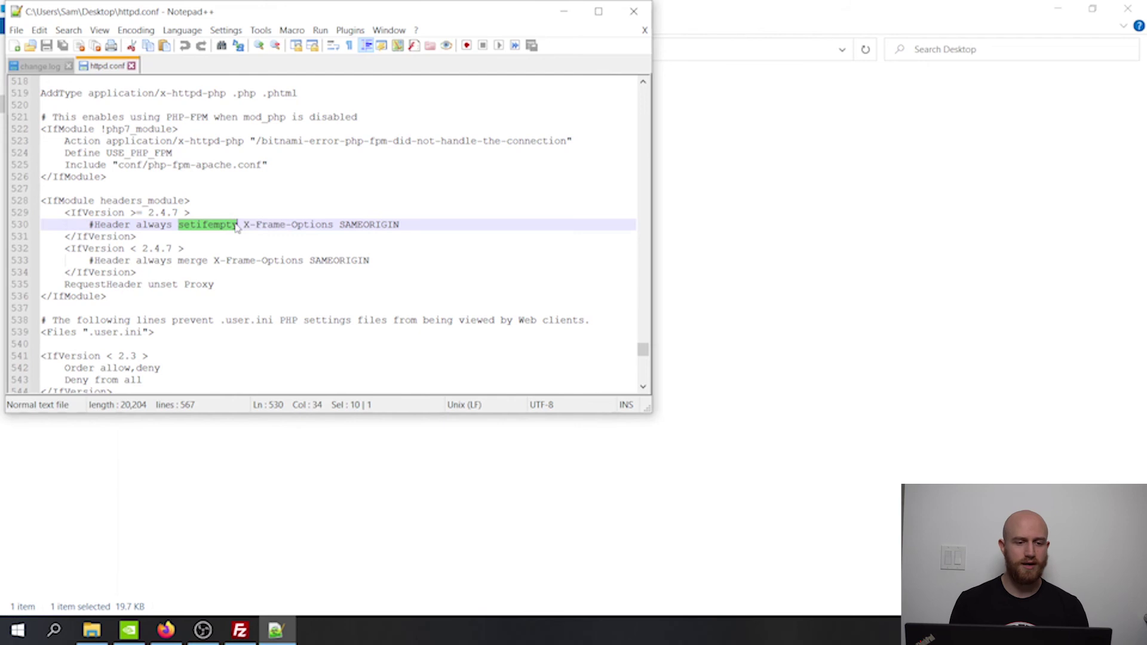
pyautogui.tripleClick(90, 224)
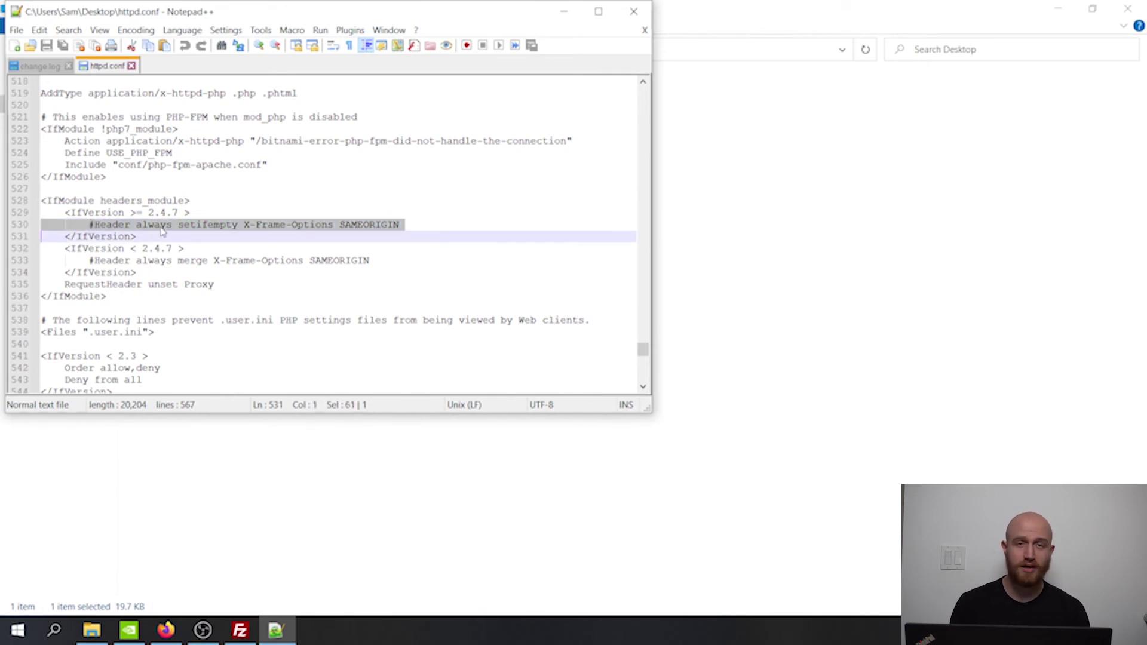
# Uncomment both X-Frame-Options header lines in the headers_module block of httpd.conf by removing their leading #
pyautogui.click(95, 225)
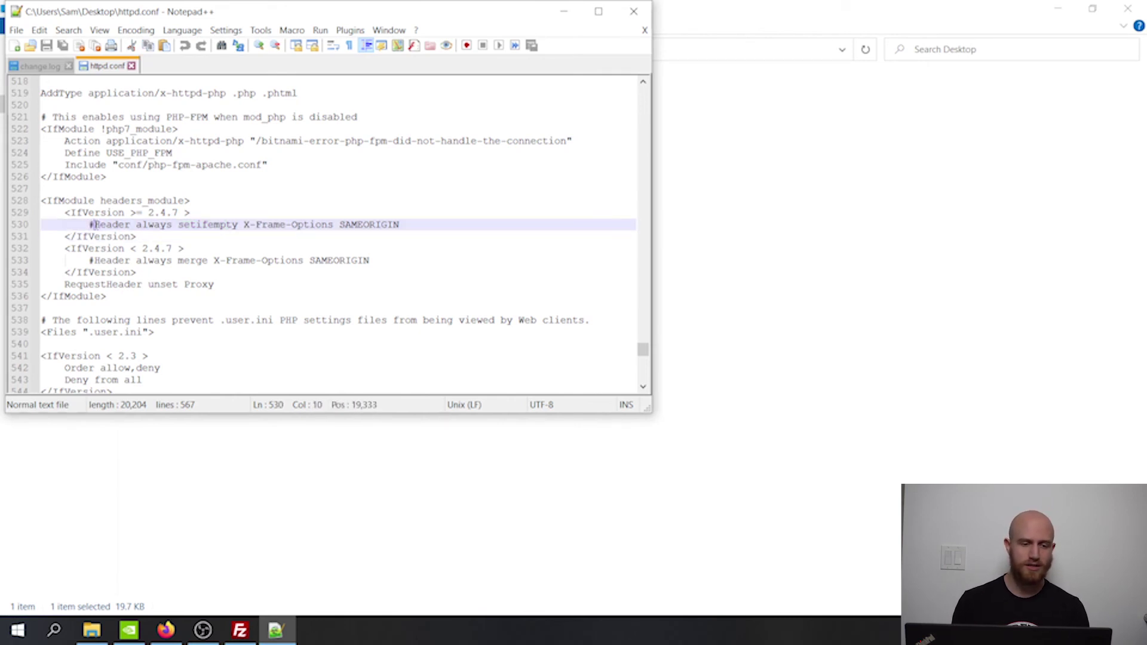
pyautogui.press('BackSpace')
pyautogui.click(94, 261)
pyautogui.press('BackSpace')
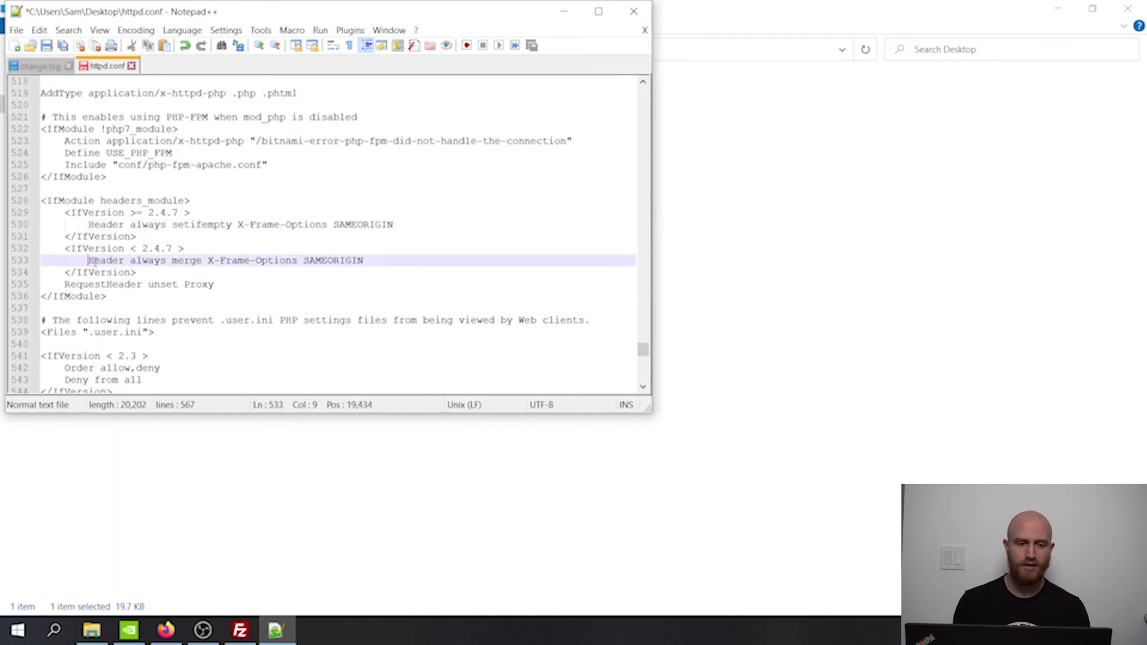
pyautogui.doubleClick(95, 261)
pyautogui.tripleClick(95, 261)
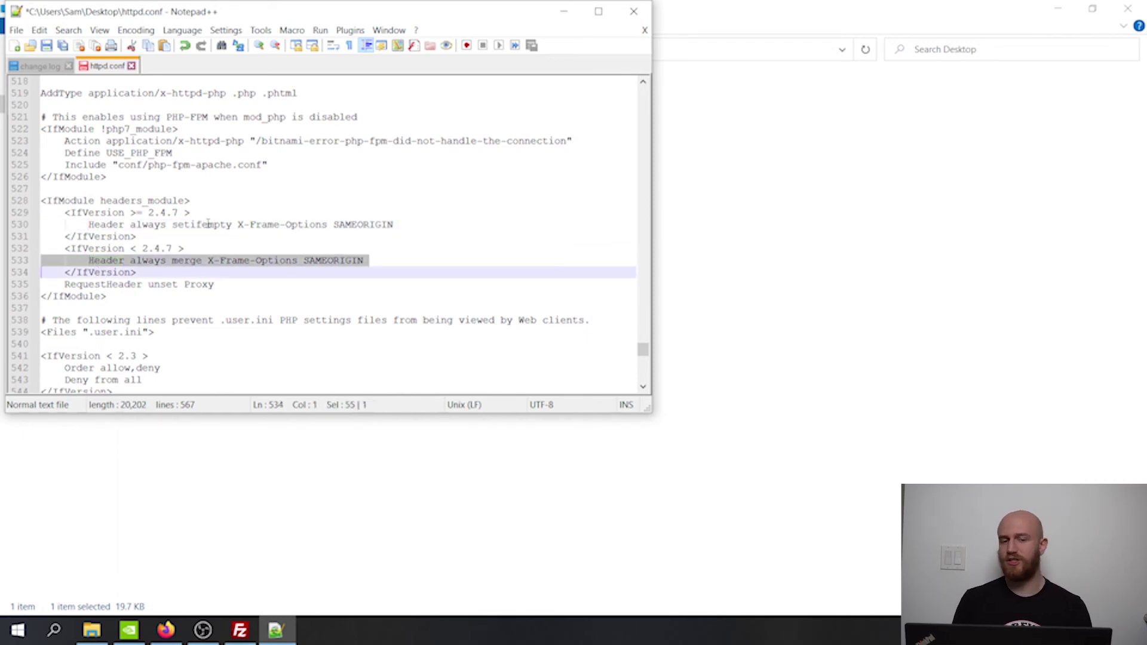
# Comment out both X-Frame-Options SAMEORIGIN header lines in httpd.conf with a leading # and save the file
pyautogui.doubleClick(110, 226)
pyautogui.click(88, 225)
pyautogui.write('#')
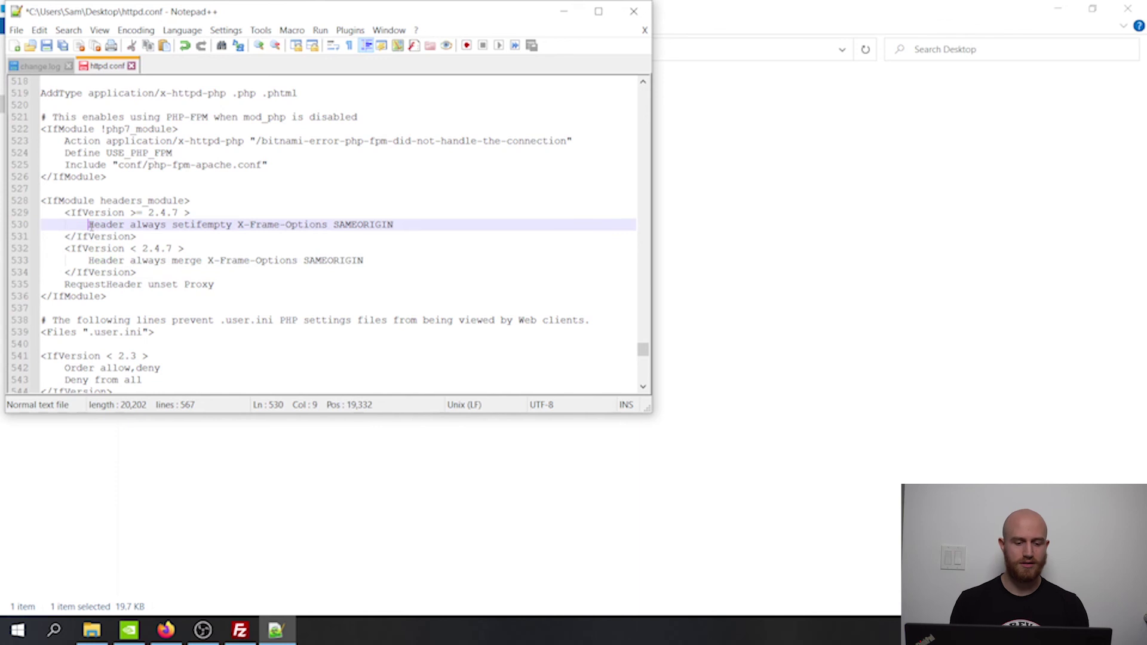
pyautogui.click(89, 261)
pyautogui.write('#')
pyautogui.hotkey('ctrl', 's')
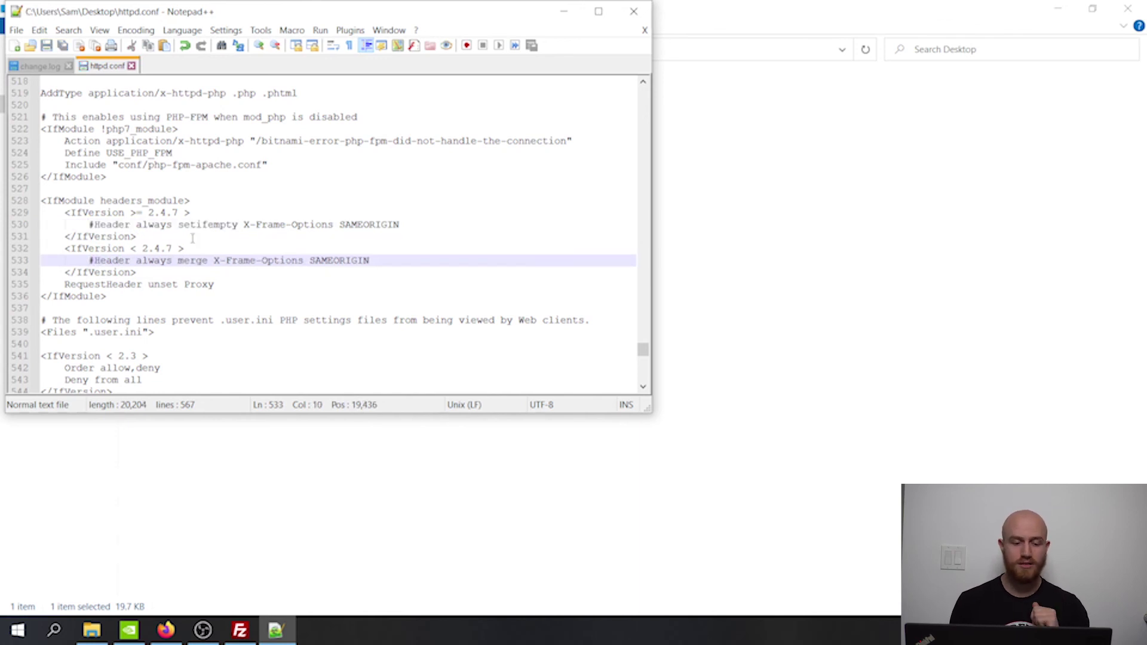
# Switch to FileZilla and try to upload the local httpd.conf to /opt/bitnami/apache2/conf
pyautogui.click(240, 631)
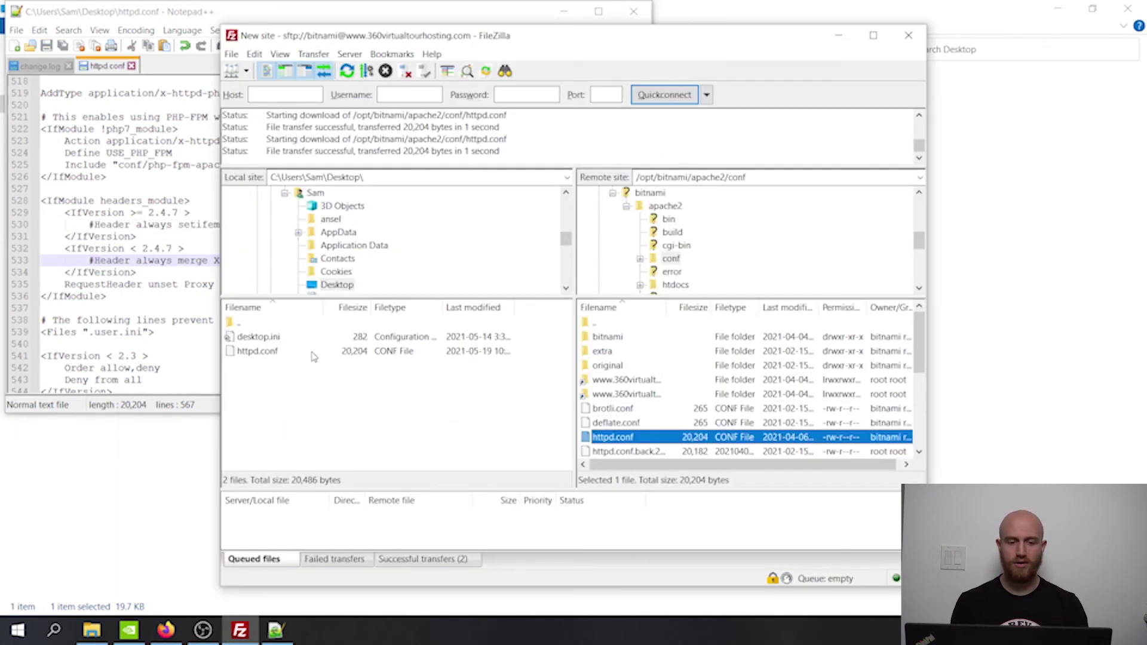
pyautogui.rightClick(267, 354)
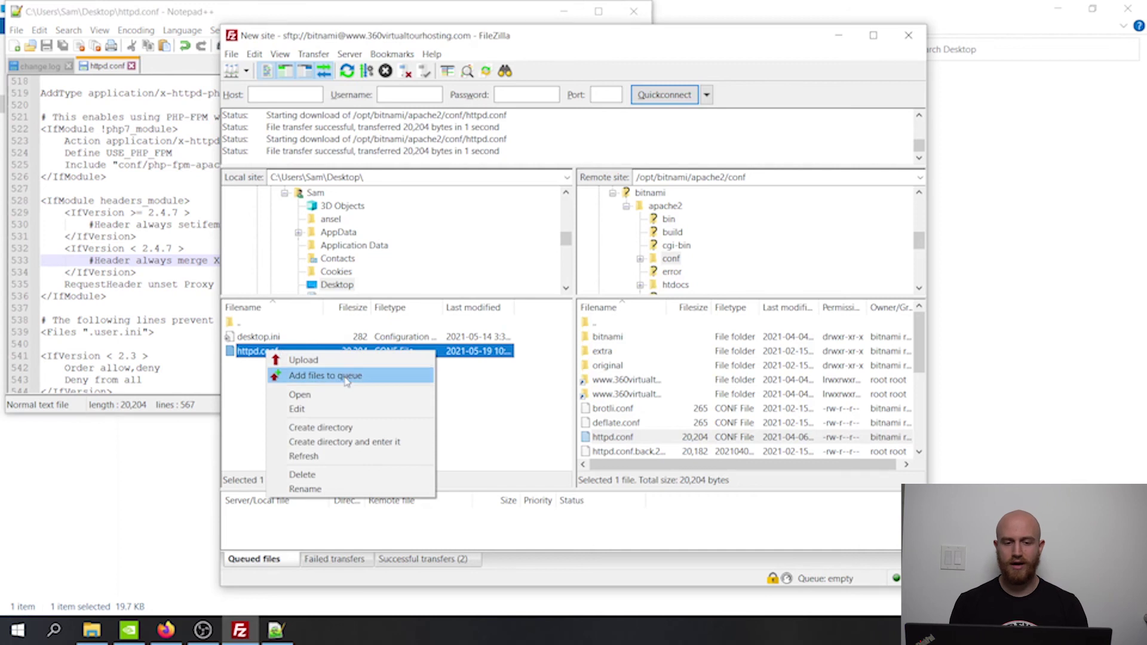
pyautogui.click(325, 362)
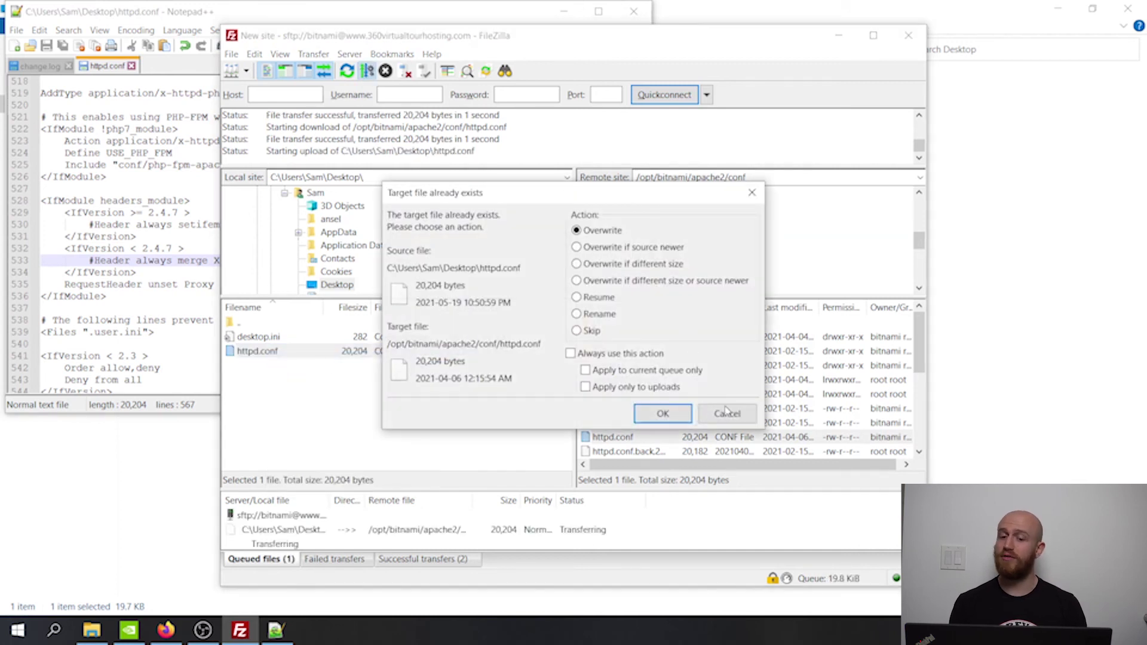
pyautogui.click(741, 418)
# Browse the remote server from /home/bitnami through apps to the wordpress/conf folder
pyautogui.scroll(4, 688, 259)
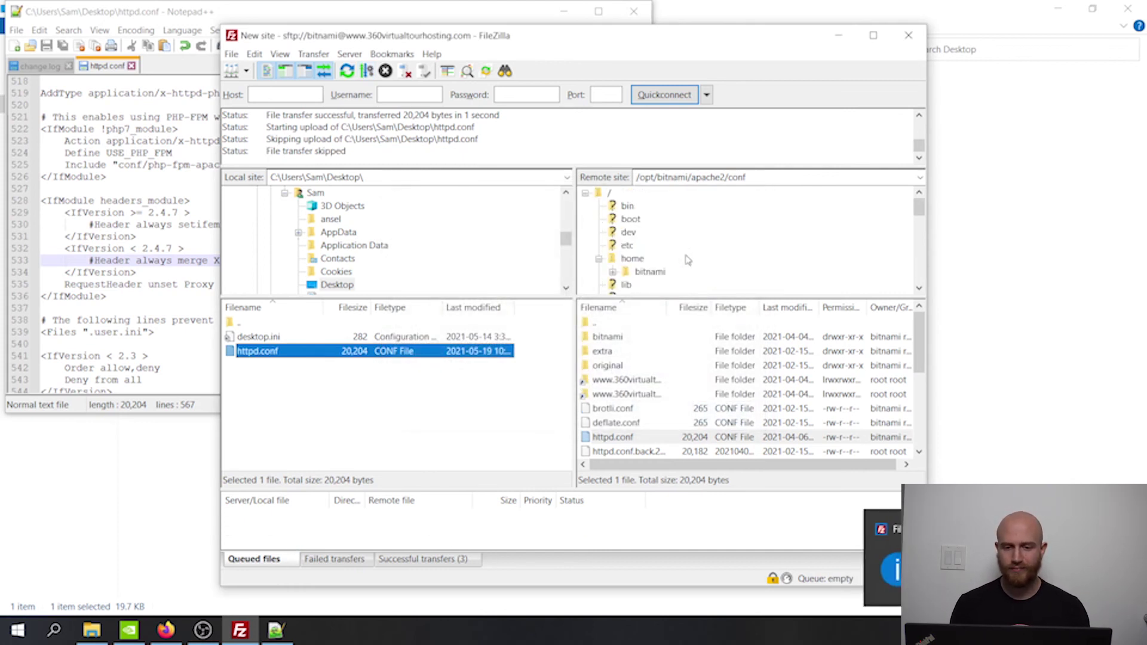
pyautogui.click(643, 272)
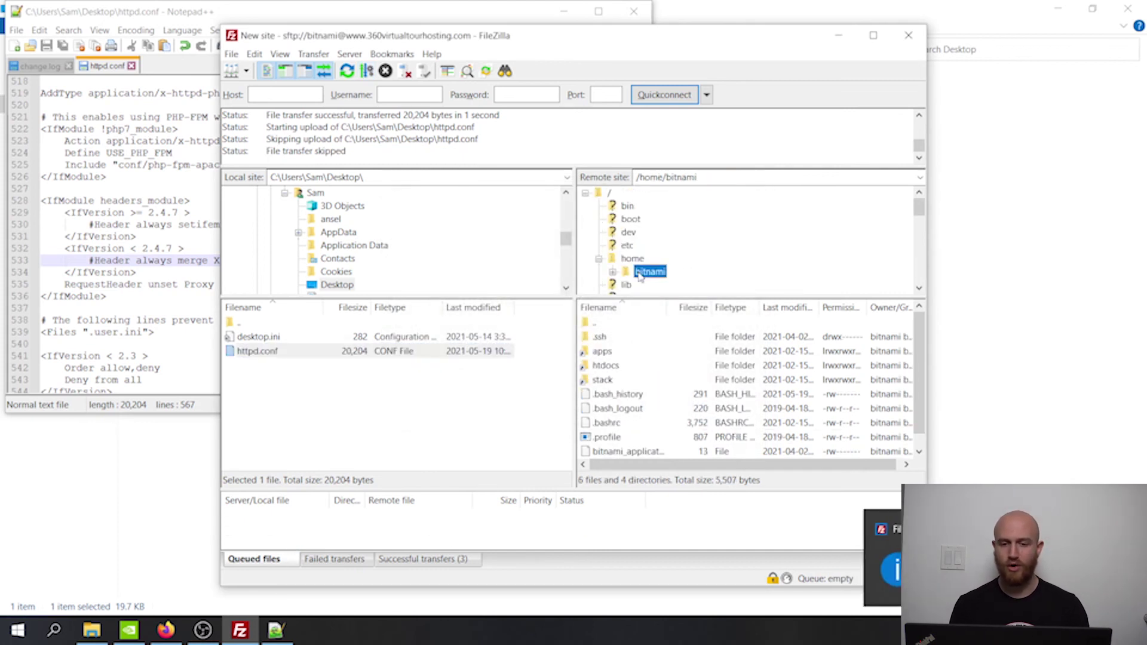
pyautogui.doubleClick(601, 352)
pyautogui.doubleClick(610, 380)
pyautogui.click(606, 367)
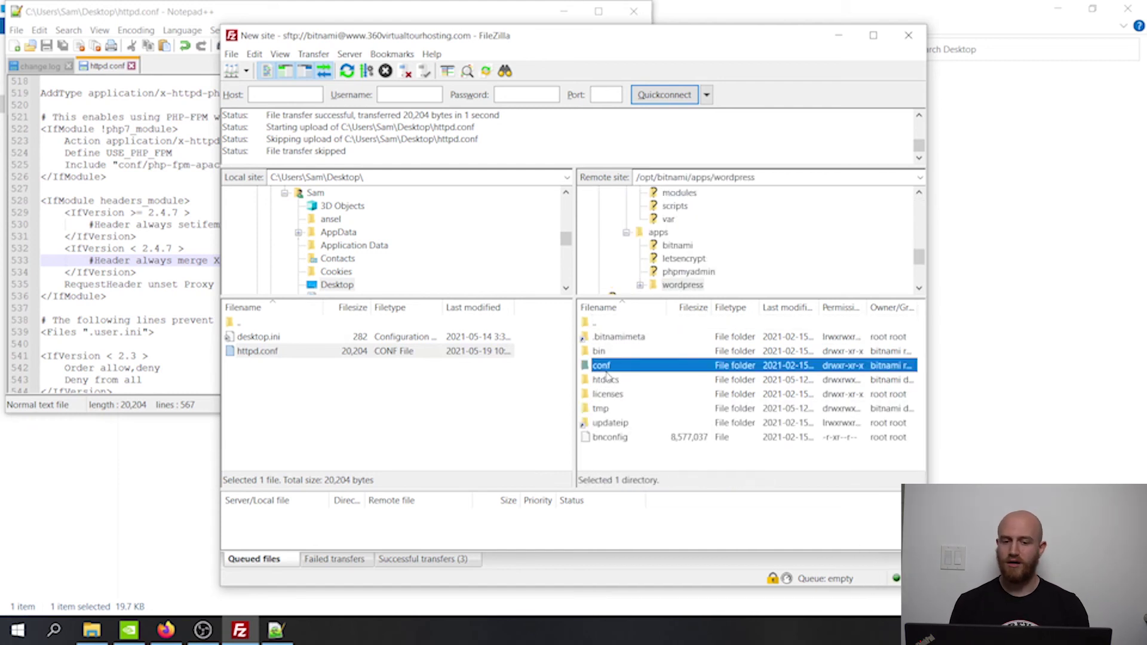
pyautogui.doubleClick(606, 369)
# Download the remote htaccess.conf to the local Desktop, then open it from File Explorer in Notepad++
pyautogui.click(627, 382)
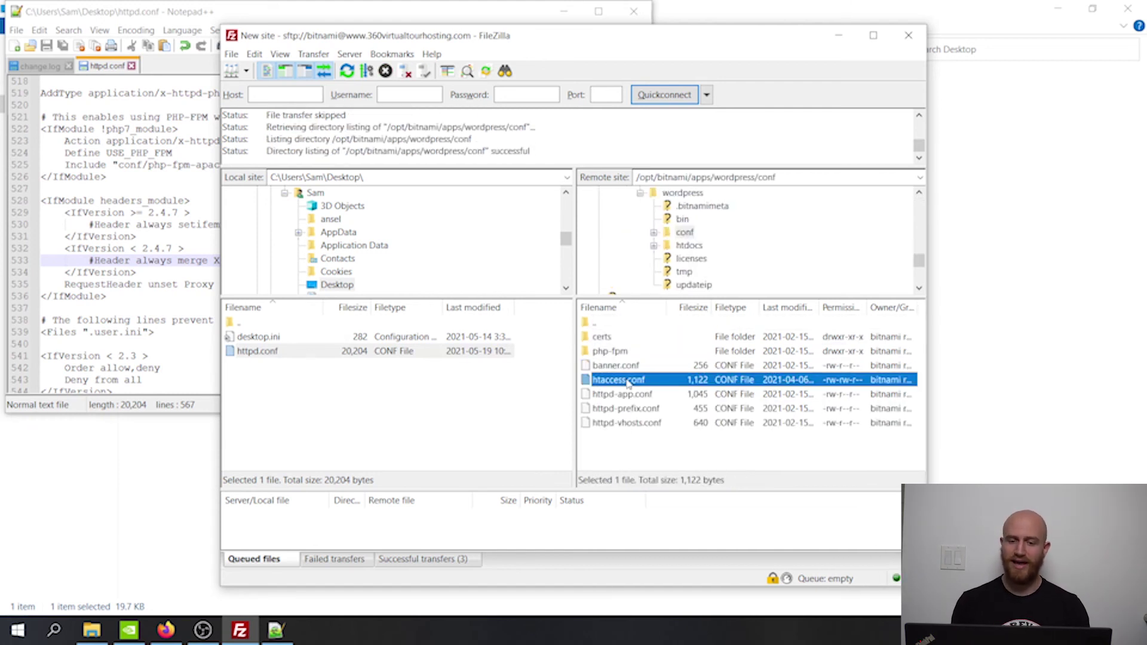
pyautogui.rightClick(628, 382)
pyautogui.click(671, 389)
pyautogui.hotkey('alt', 'Tab')
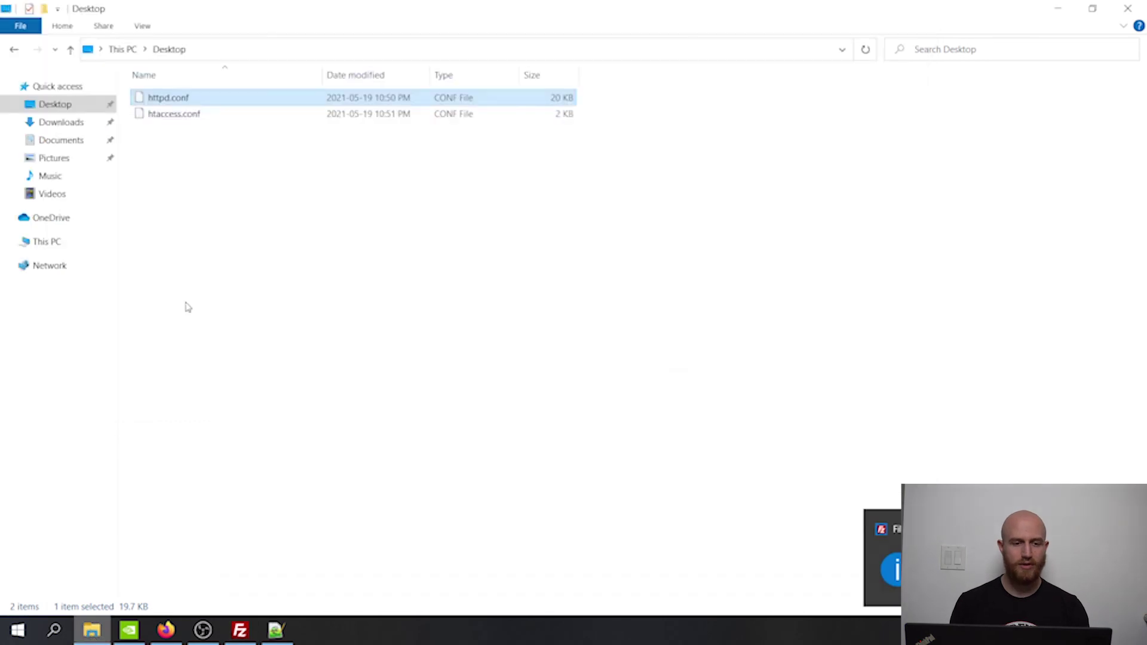
pyautogui.doubleClick(175, 114)
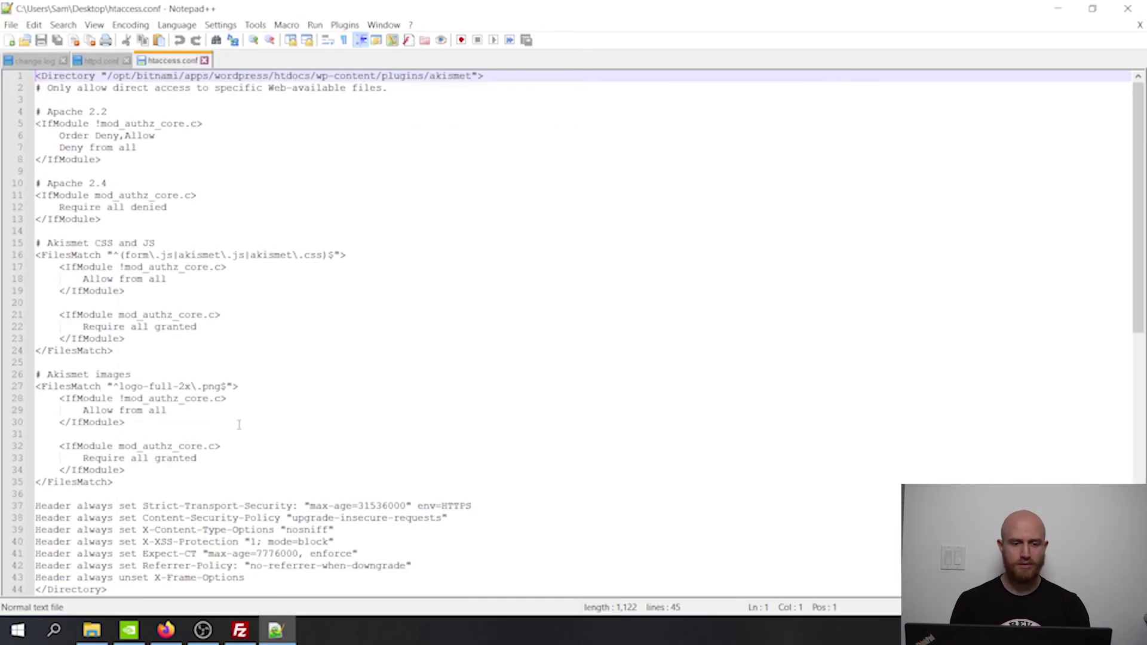
# Examine the akismet Directory rules and the Header lines in htaccess.conf, including the one that unsets X-Frame-Options
pyautogui.moveTo(152, 471); pyautogui.dragTo(40, 76)
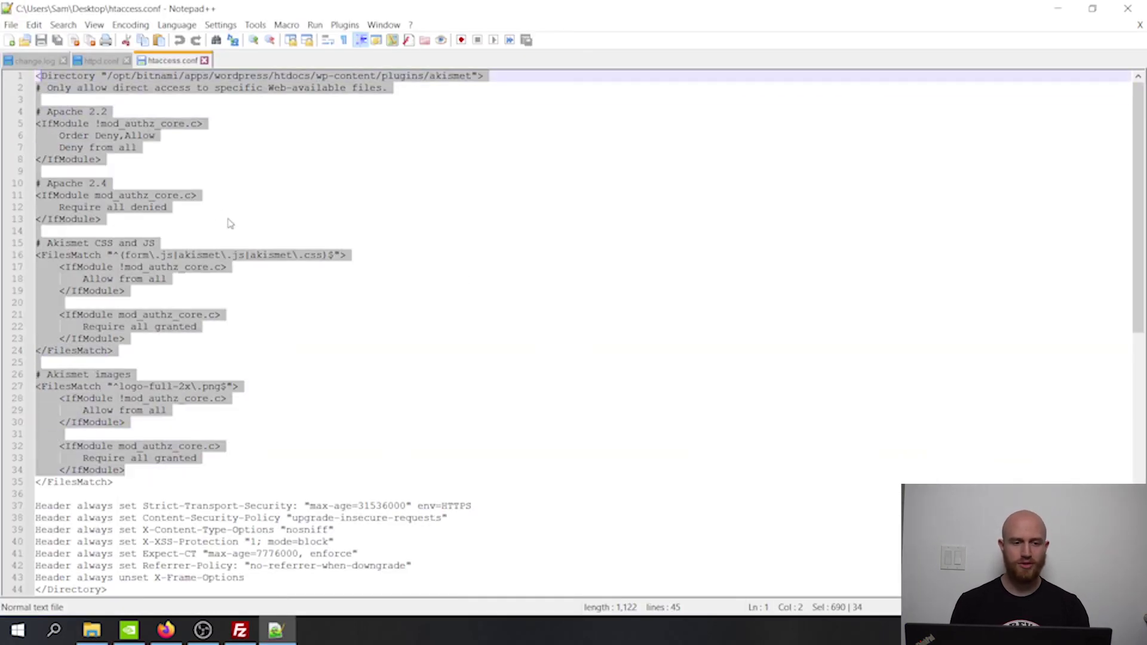
pyautogui.scroll(-2, 230, 224)
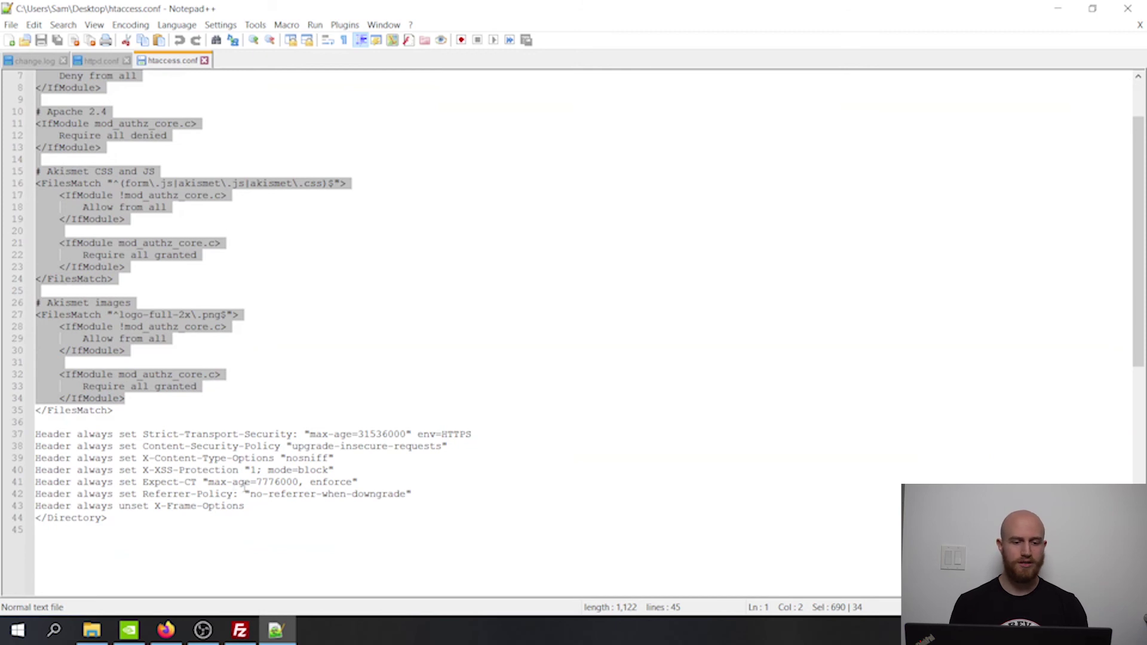
pyautogui.click(254, 506)
pyautogui.moveTo(254, 506); pyautogui.dragTo(35, 435)
pyautogui.scroll(-2, 239, 443)
pyautogui.moveTo(414, 423); pyautogui.dragTo(17, 364)
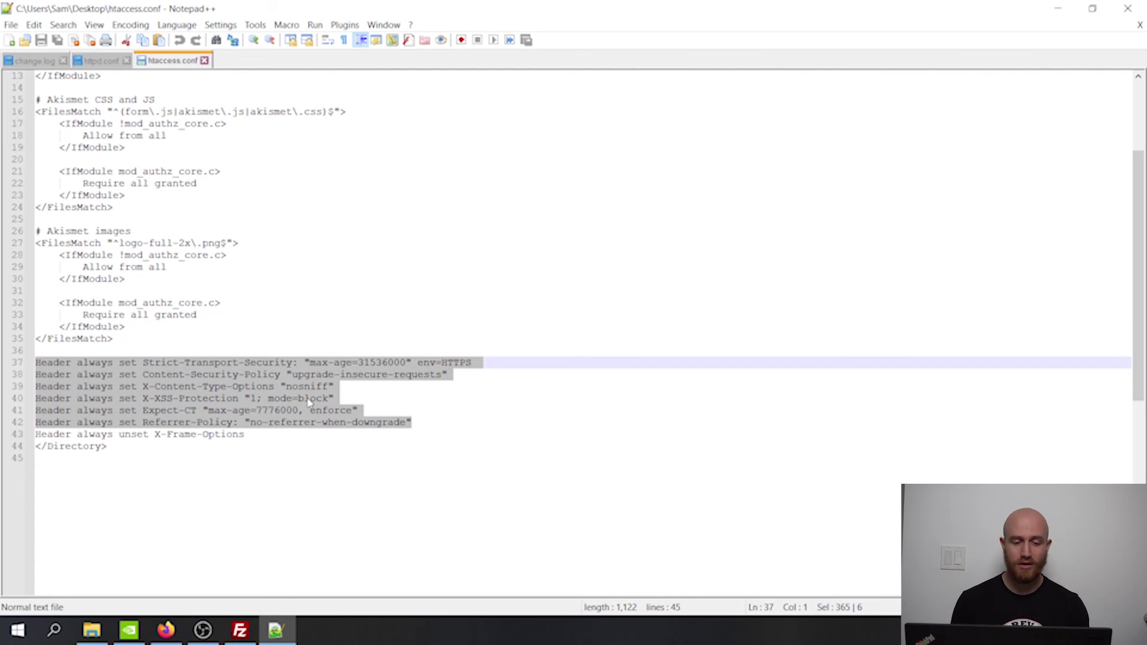
pyautogui.tripleClick(181, 435)
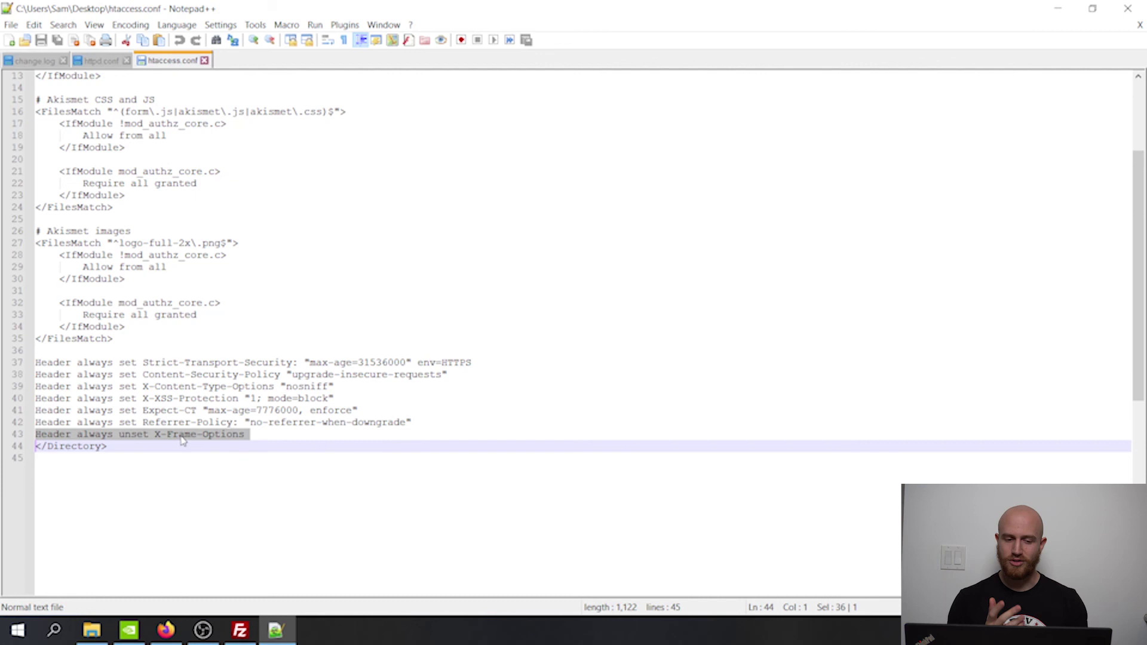
pyautogui.doubleClick(182, 436)
pyautogui.click(293, 412)
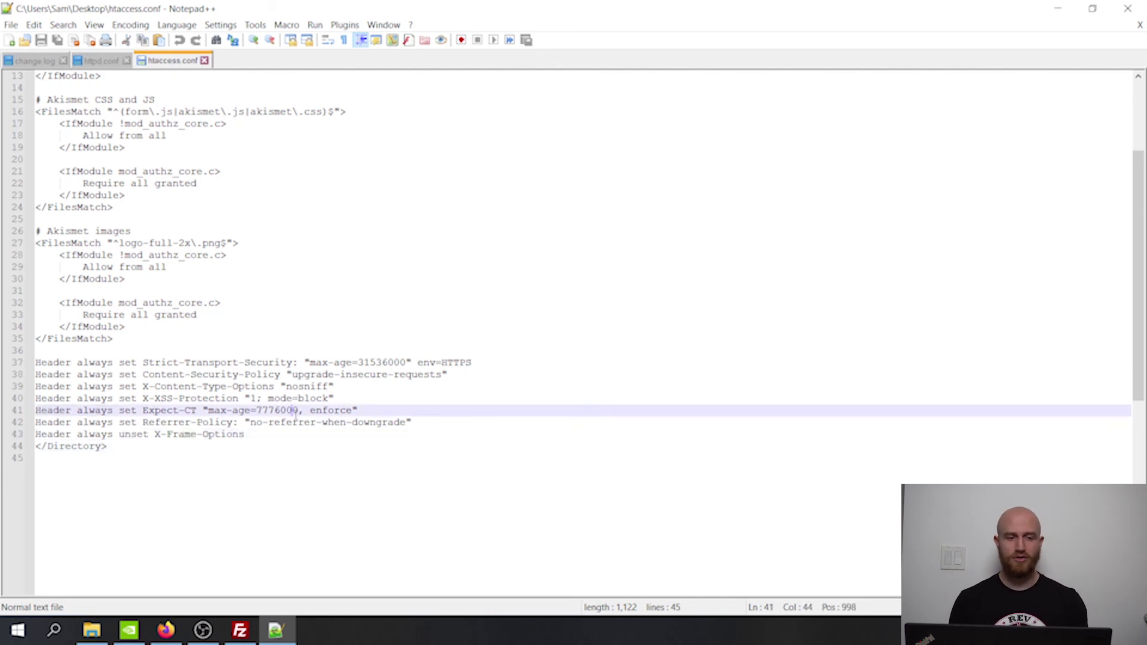
# Return to FileZilla and try to upload the local htaccess.conf to /opt/bitnami/apps/wordpress/conf
pyautogui.click(1058, 8)
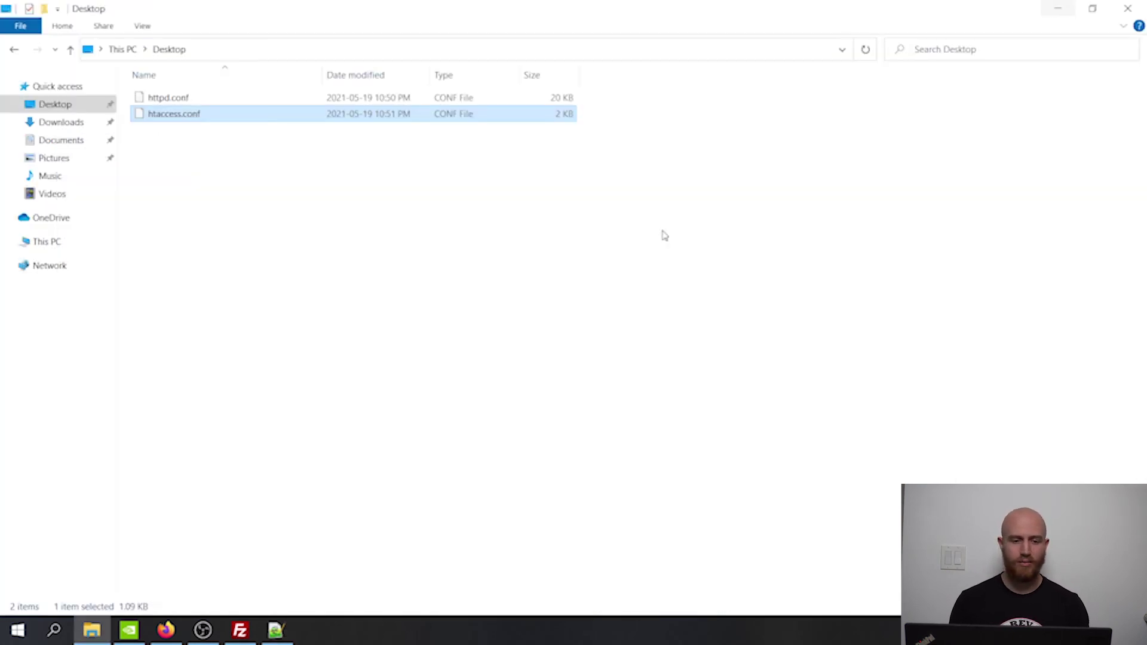
pyautogui.click(241, 632)
pyautogui.rightClick(258, 353)
pyautogui.click(276, 366)
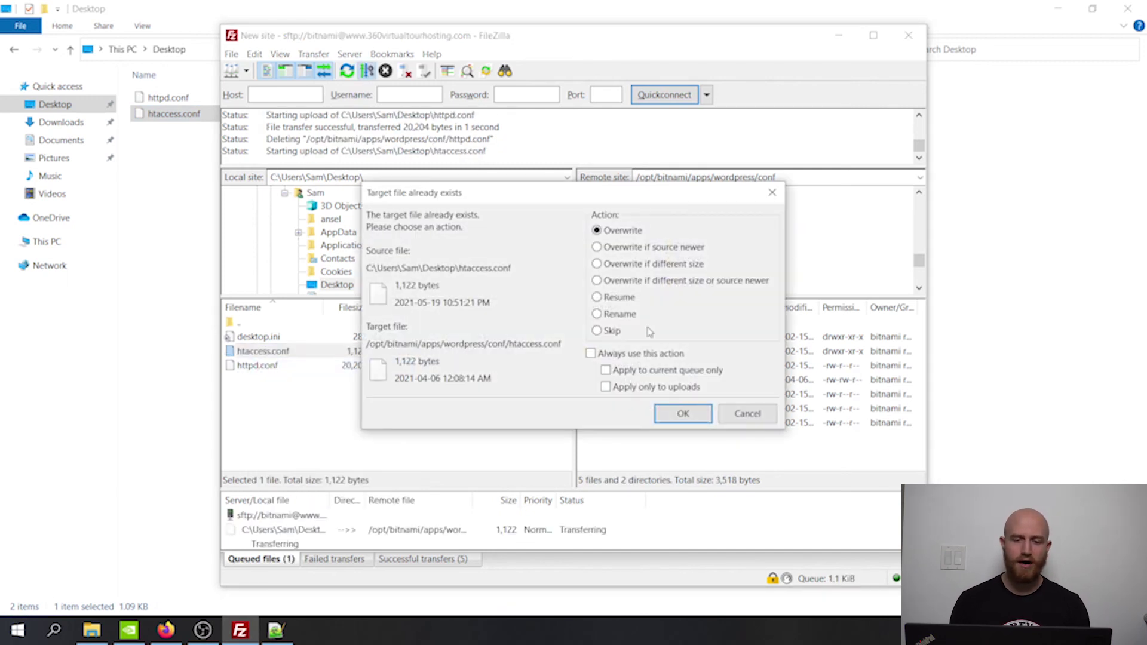
pyautogui.click(765, 415)
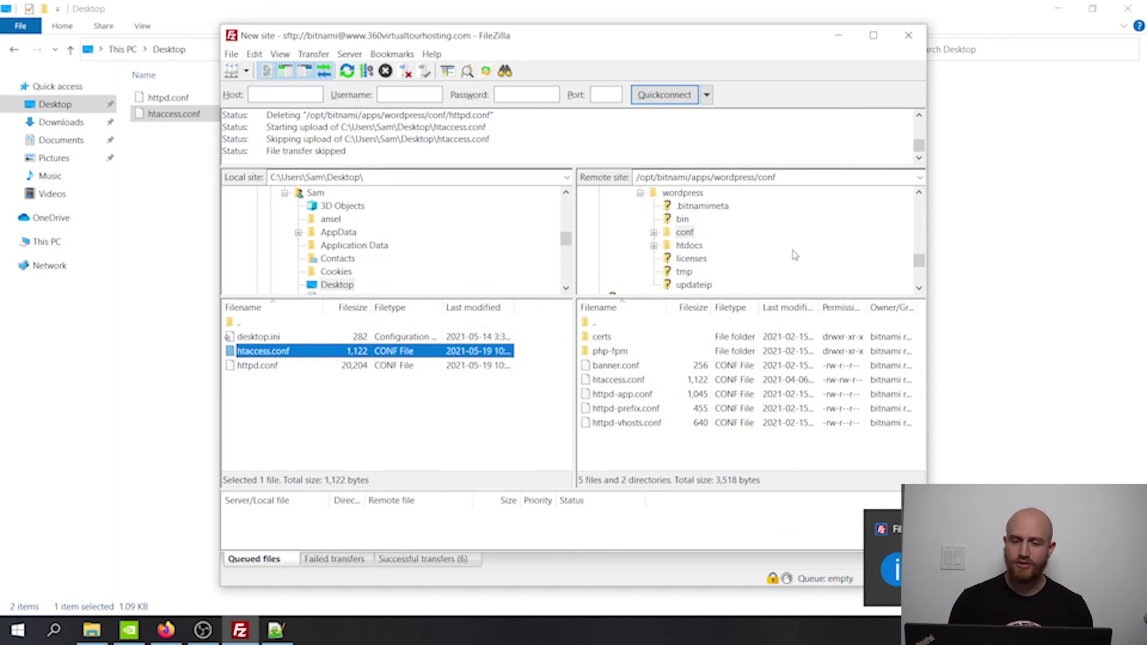
# Switch to Firefox, go to the Amazon Lightsail home page and open the available actions for the WordPress-1 instance
pyautogui.click(166, 630)
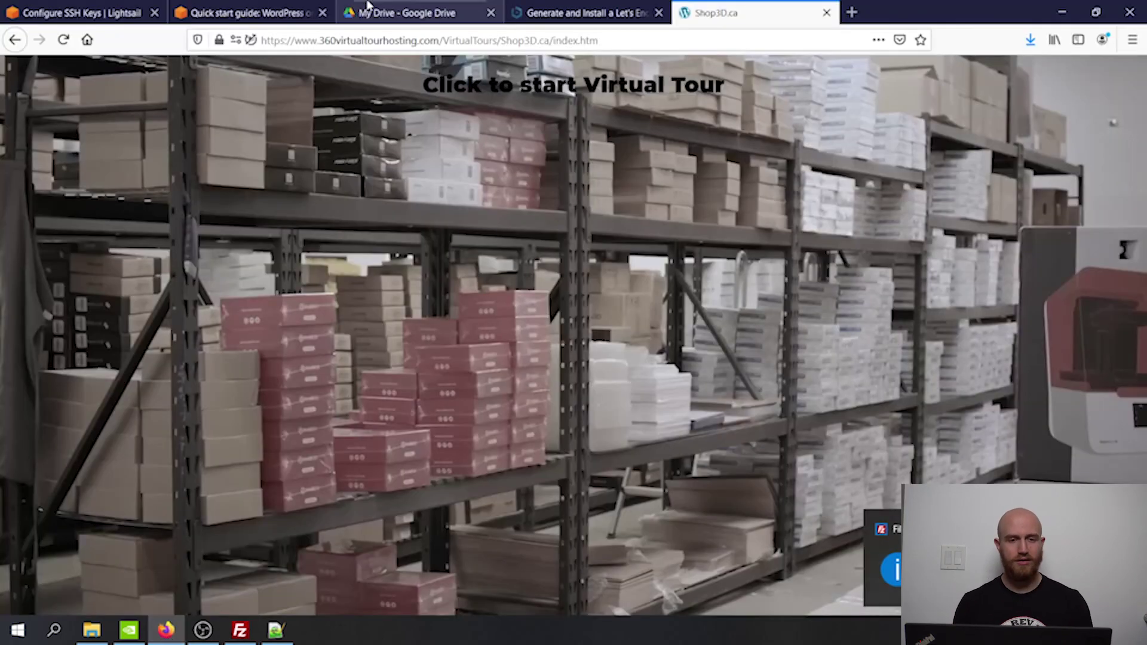
pyautogui.click(93, 10)
pyautogui.scroll(2, 292, 210)
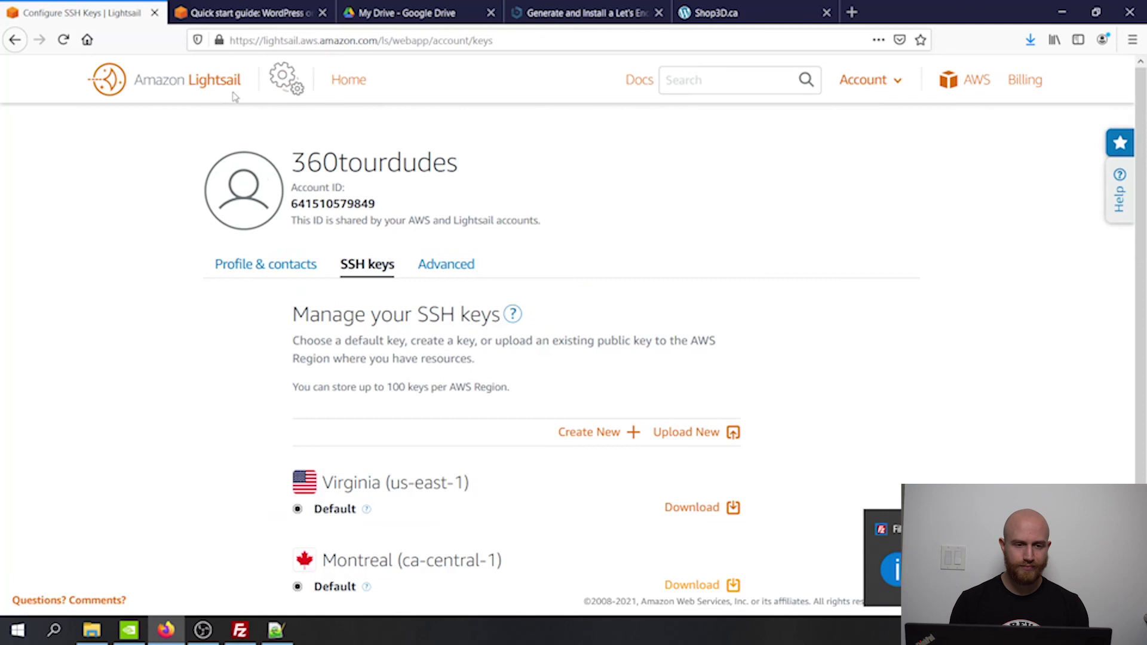
pyautogui.click(177, 81)
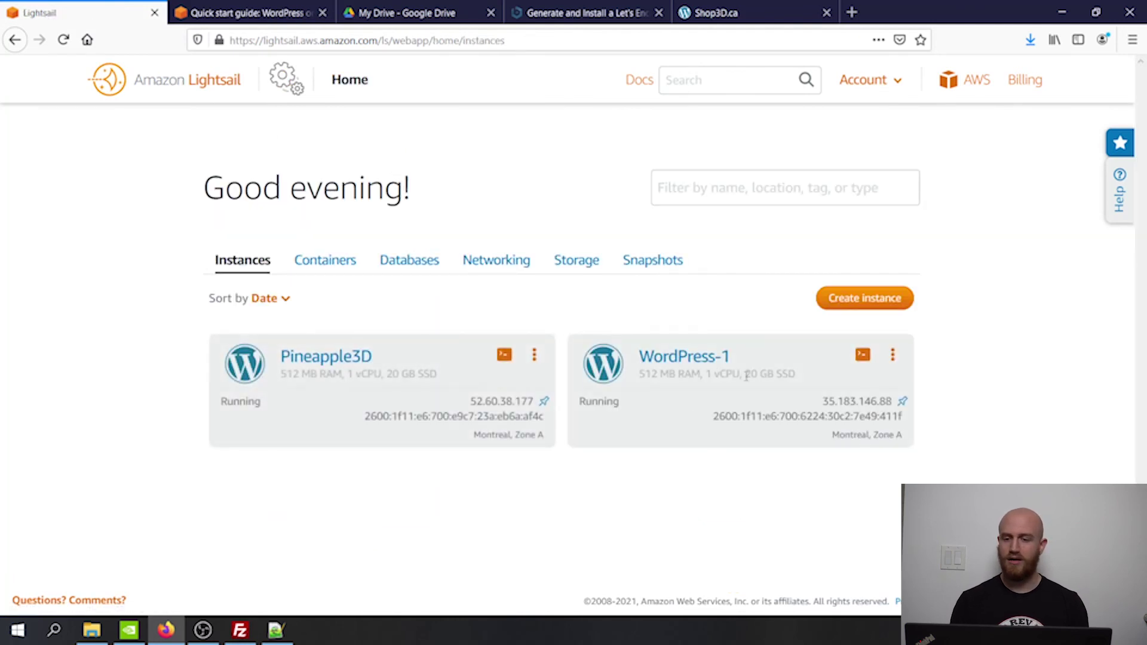
pyautogui.click(895, 356)
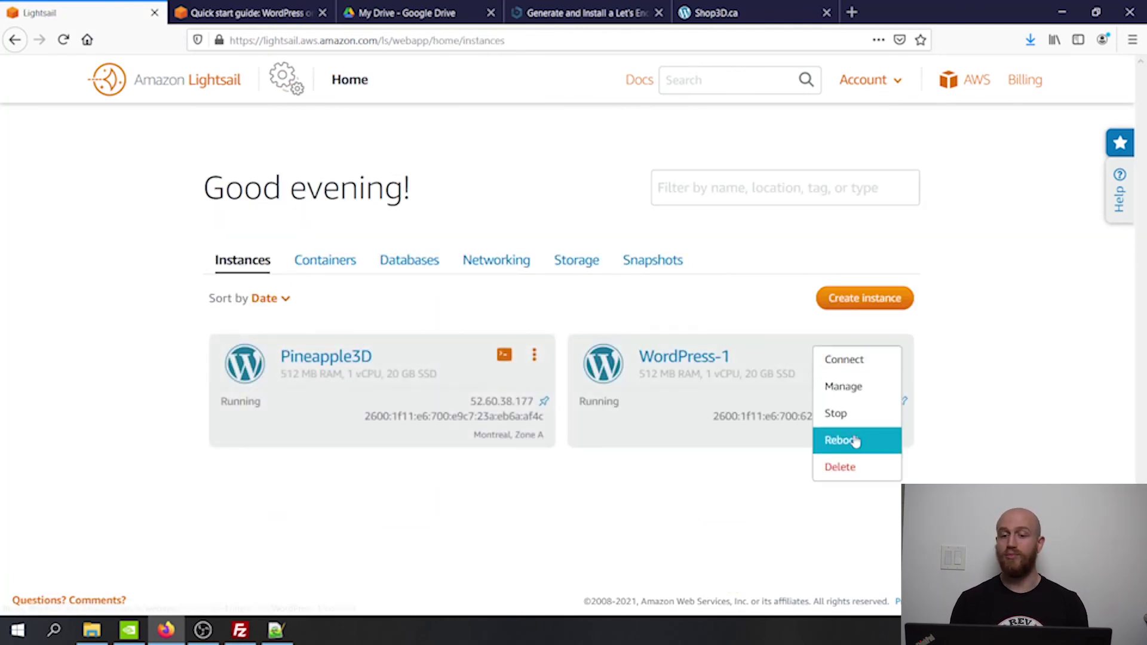